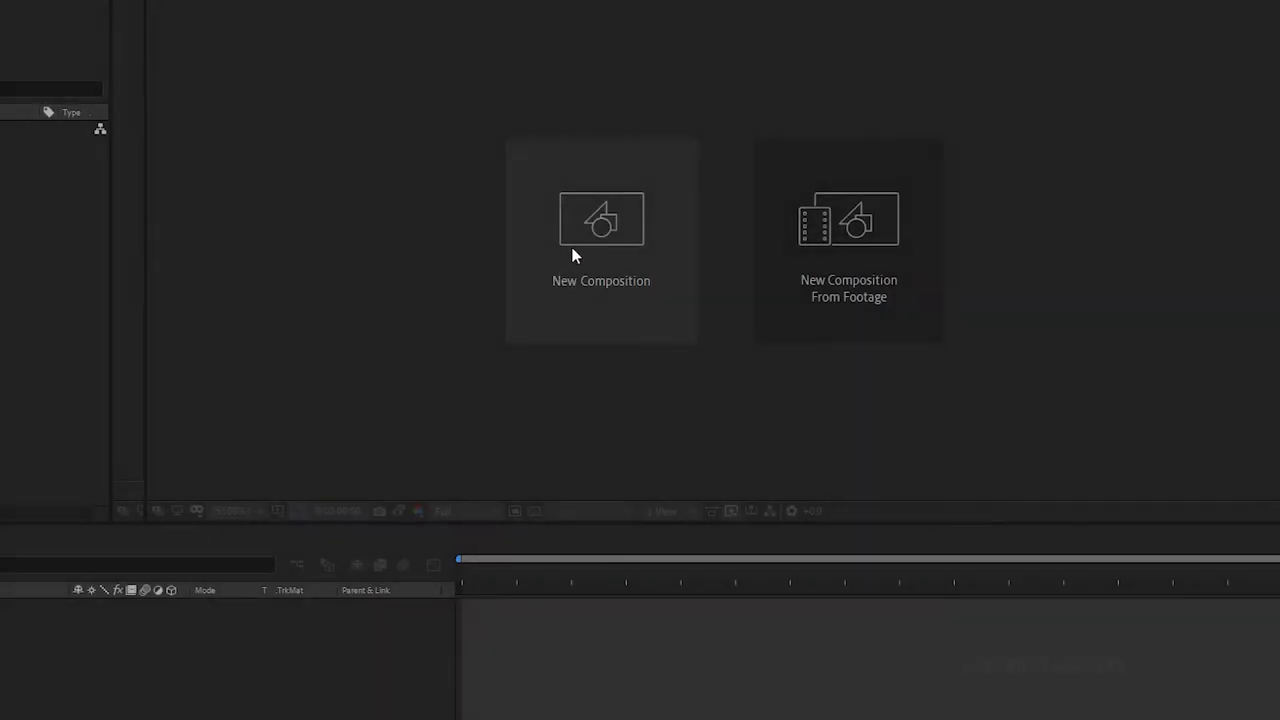
# Create a composition named 'main' at 1920×1080, 30 fps with a black background
pyautogui.click(600, 265)
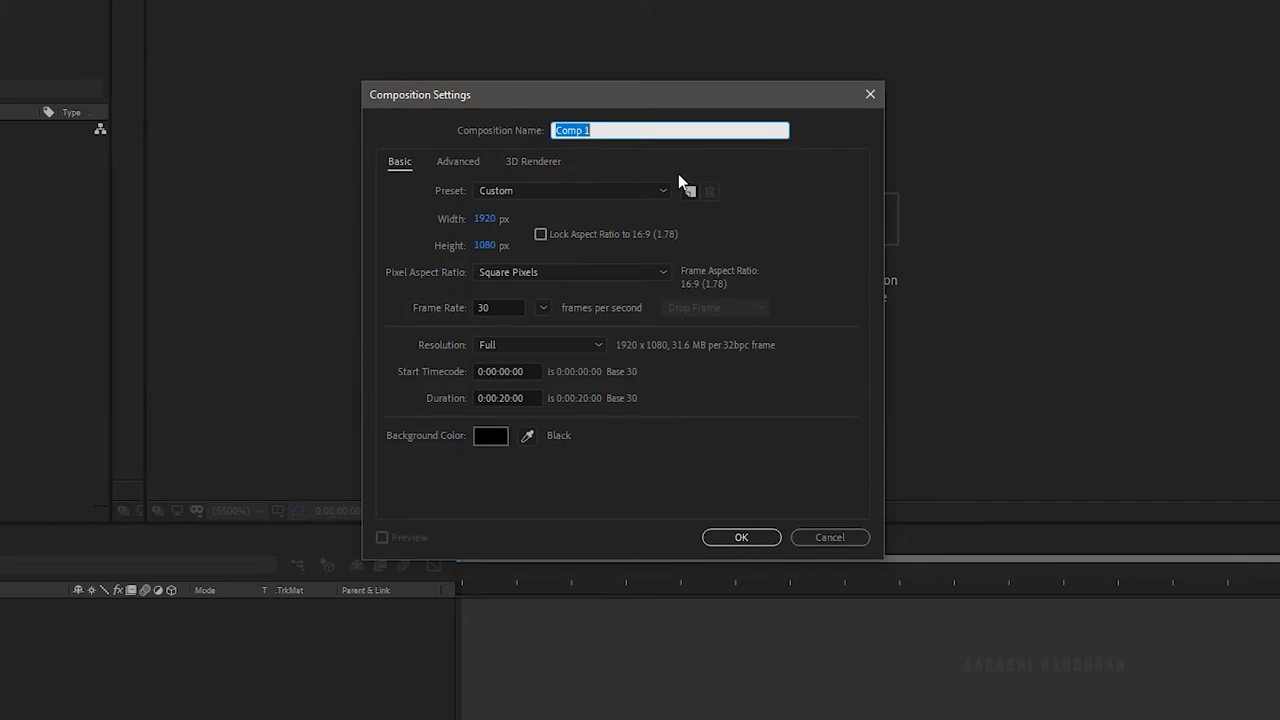
pyautogui.write('main')
pyautogui.click(773, 540)
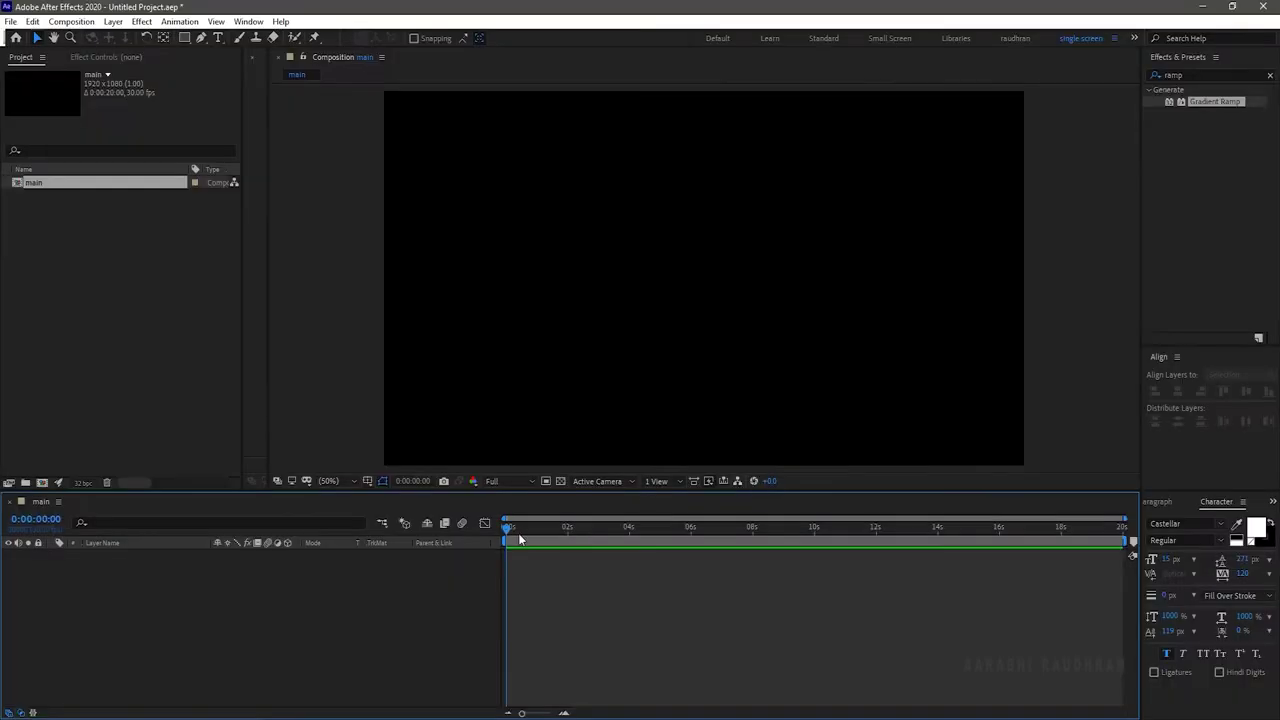
# Add a text layer reading 'AUGUST' on one line and 'CRIME' on the next
pyautogui.rightClick(297, 613)
pyautogui.moveTo(357, 462)
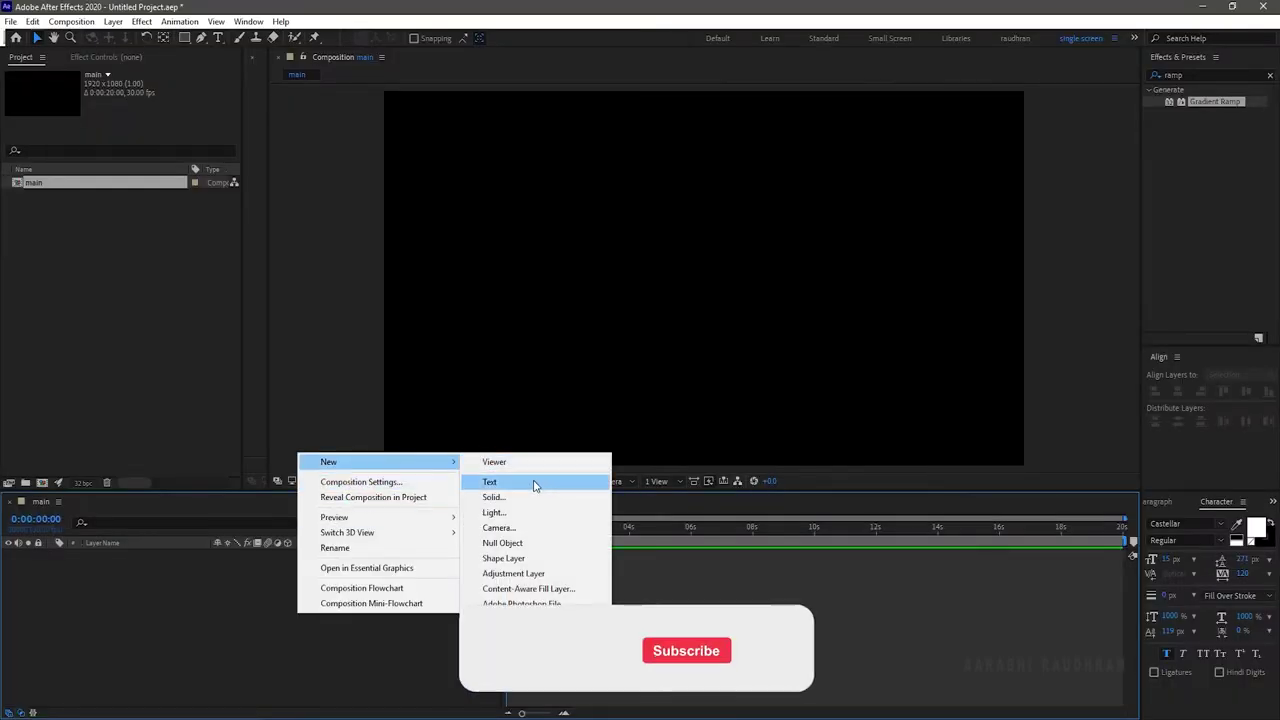
pyautogui.click(492, 461)
pyautogui.write('AUGUST')
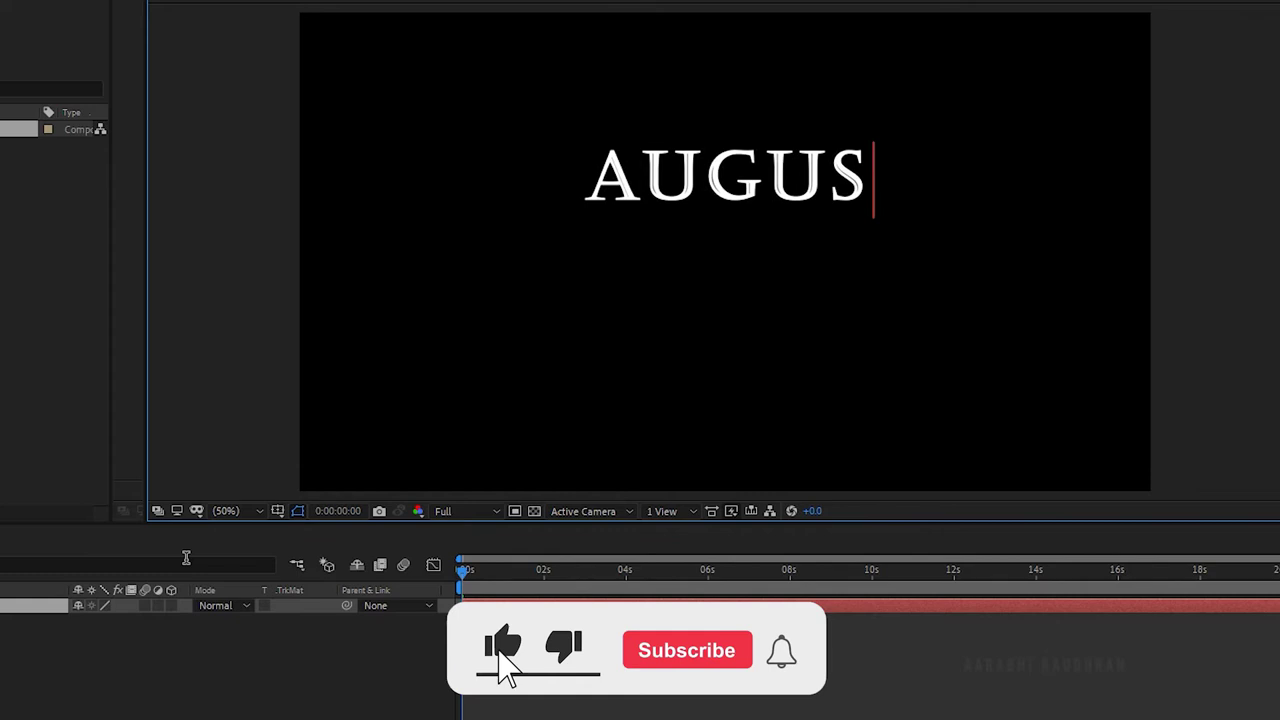
pyautogui.press('Return')
pyautogui.write('CRIME')
pyautogui.press('KP_Enter')
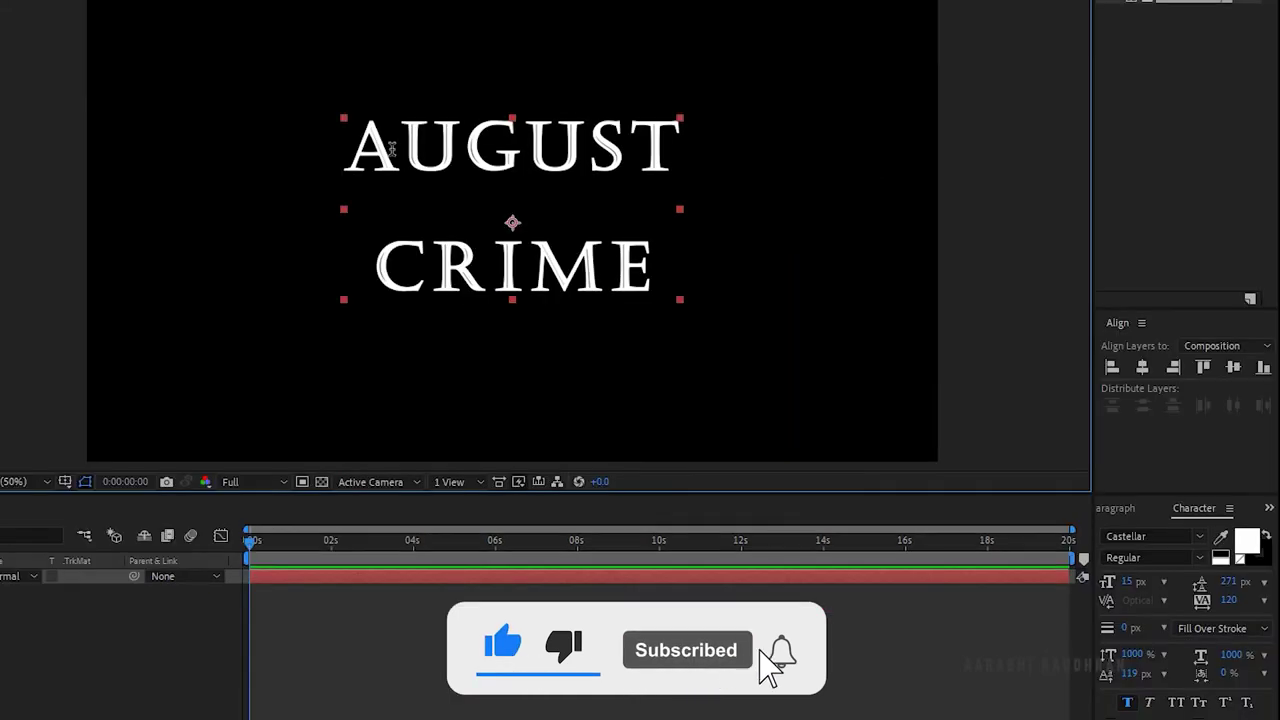
# Enlarge the A and T of AUGUST to 30 px
pyautogui.moveTo(614, 180); pyautogui.dragTo(575, 188)
pyautogui.click(1133, 588)
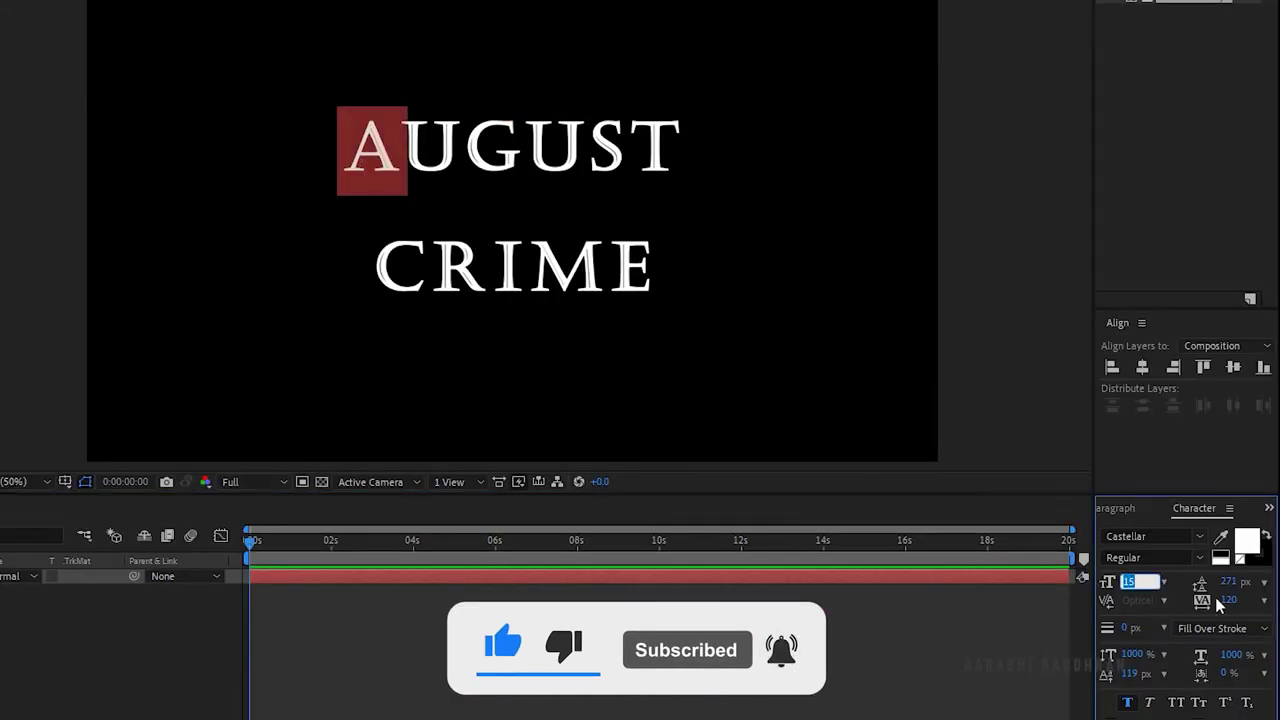
pyautogui.write('30')
pyautogui.click(707, 150)
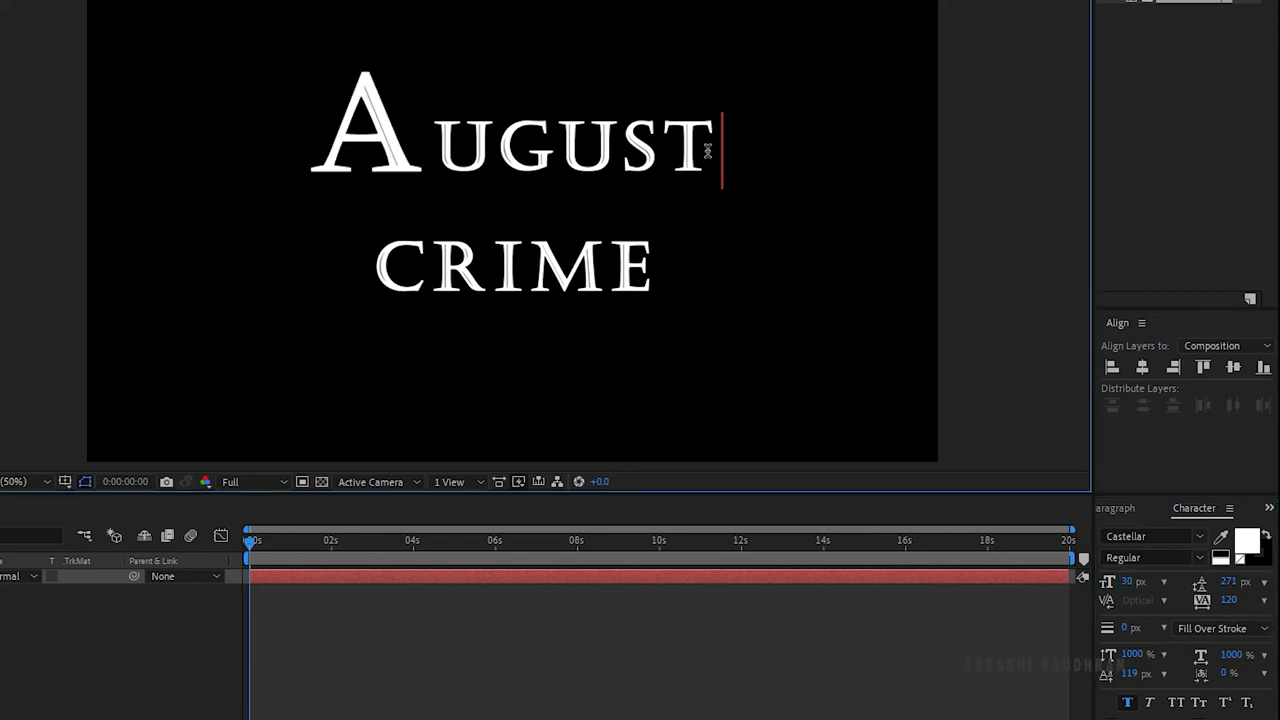
pyautogui.hotkey('shift', 'Left')
pyautogui.click(1133, 581)
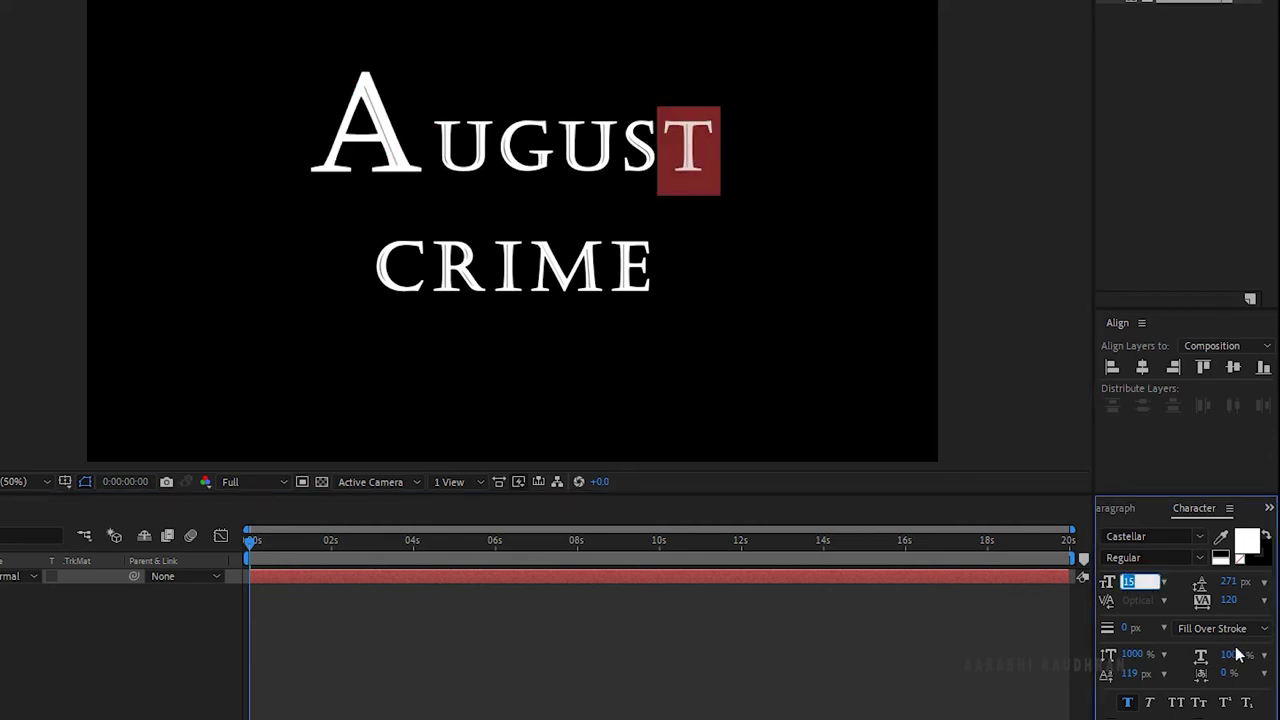
pyautogui.write('30')
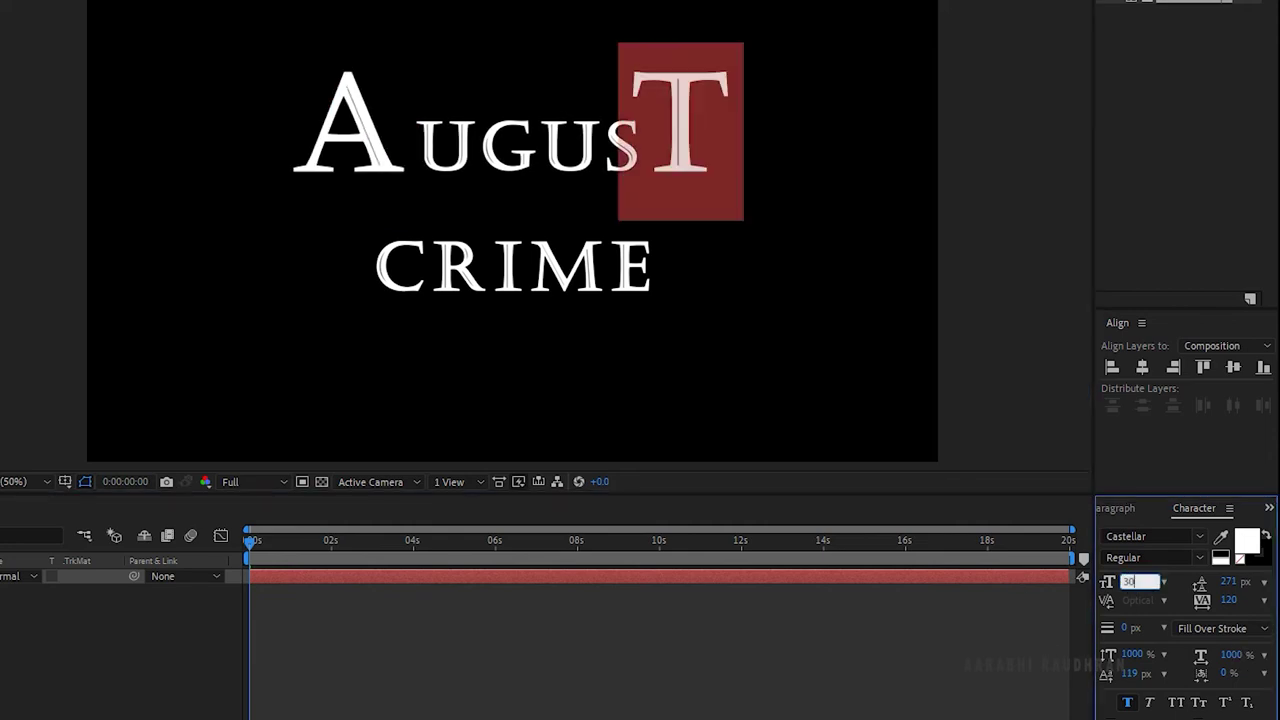
# Resize the CRIME letters: E to 20, C to 30 and I to 25 px
pyautogui.click(648, 270)
pyautogui.hotkey('shift', 'Left')
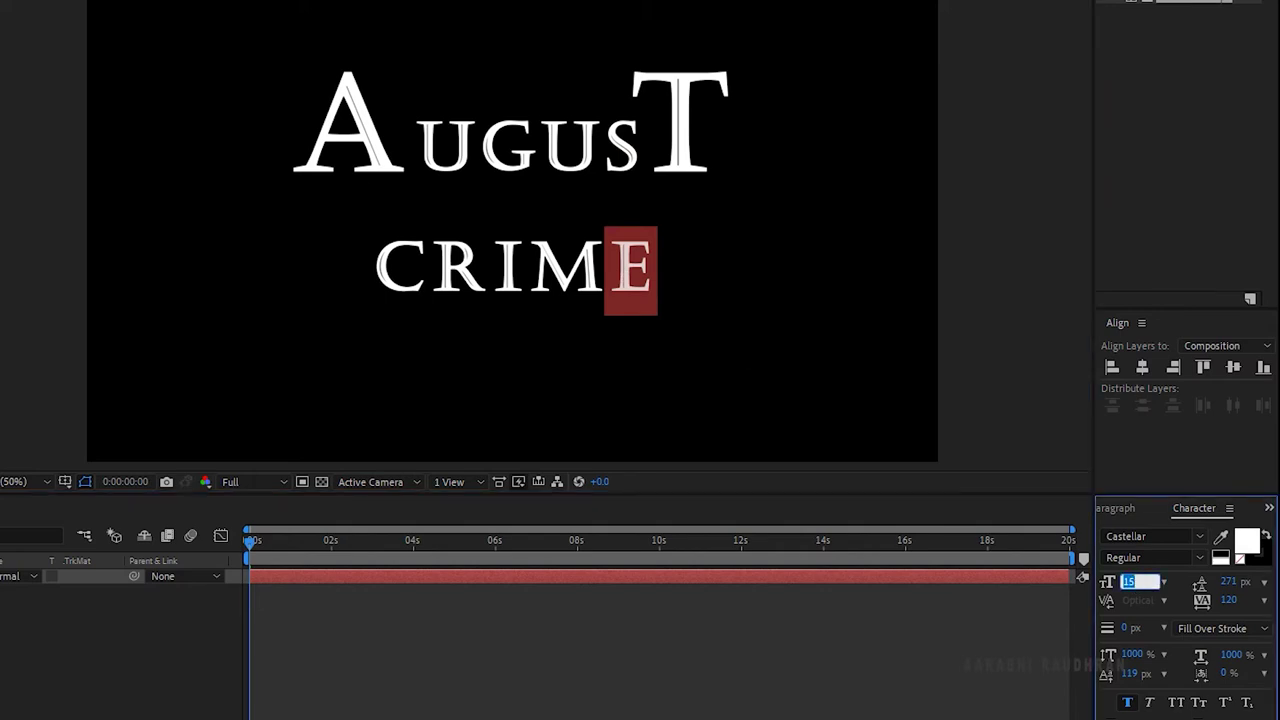
pyautogui.write('20')
pyautogui.click(415, 268)
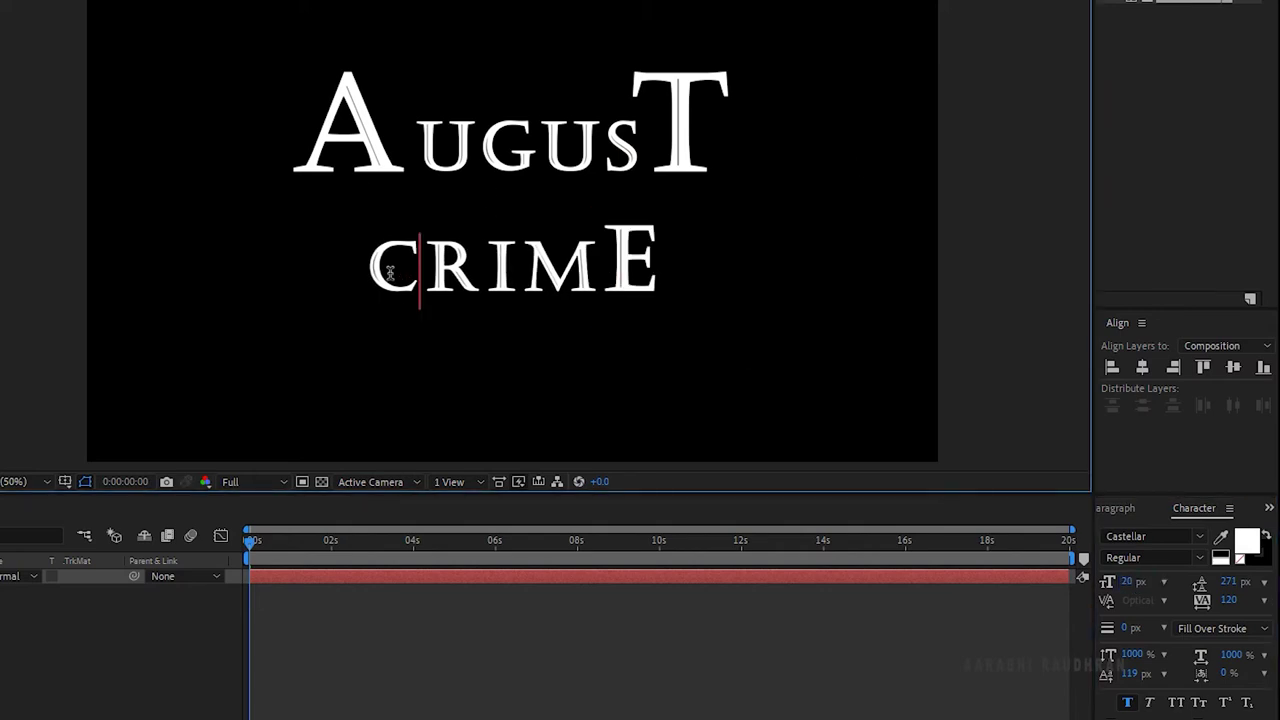
pyautogui.hotkey('shift', 'Left')
pyautogui.write('3')
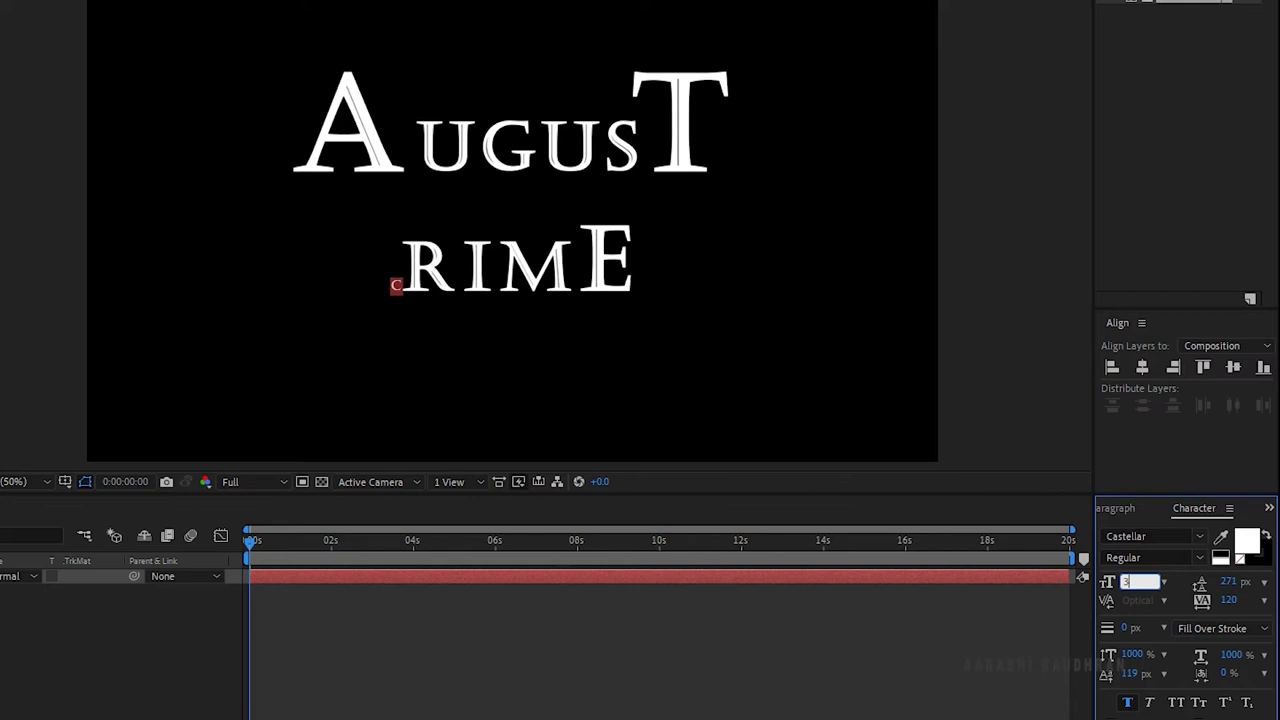
pyautogui.write('0')
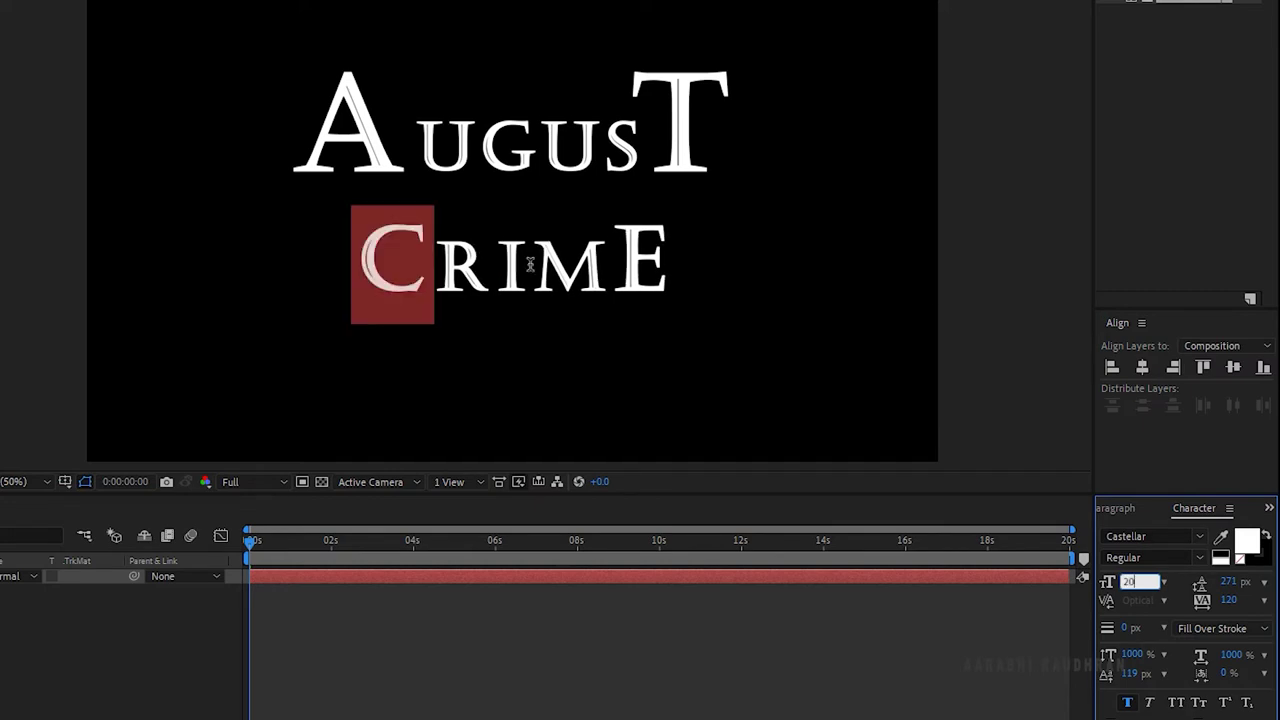
pyautogui.moveTo(530, 264); pyautogui.dragTo(504, 266)
pyautogui.click(1143, 589)
pyautogui.write('25')
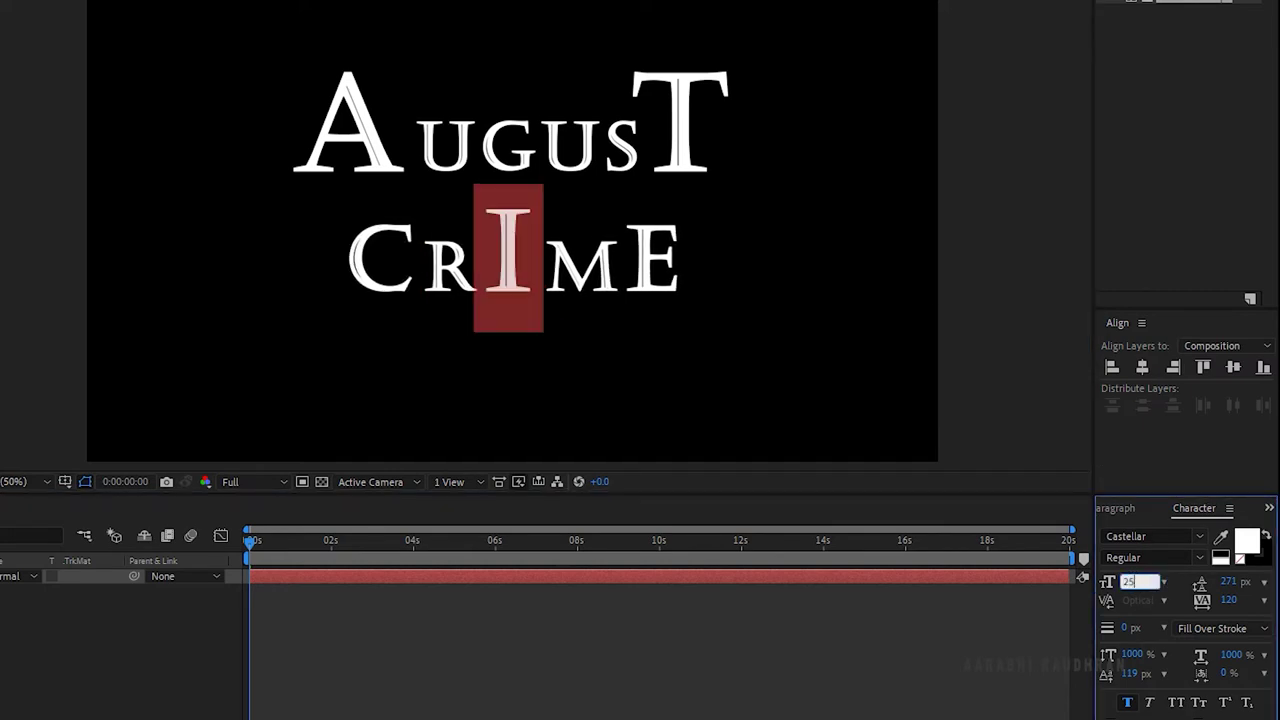
pyautogui.click(138, 684)
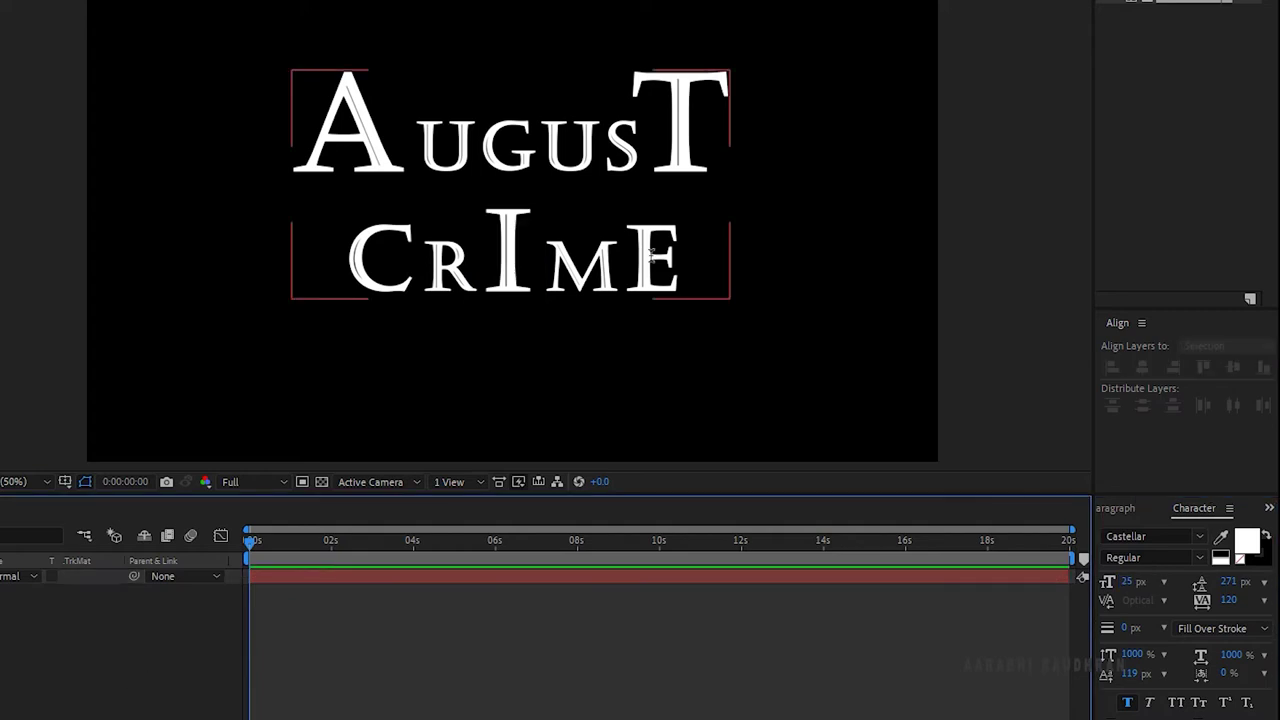
# Centre the title in the composition and lower its leading to 222 px
pyautogui.click(577, 204)
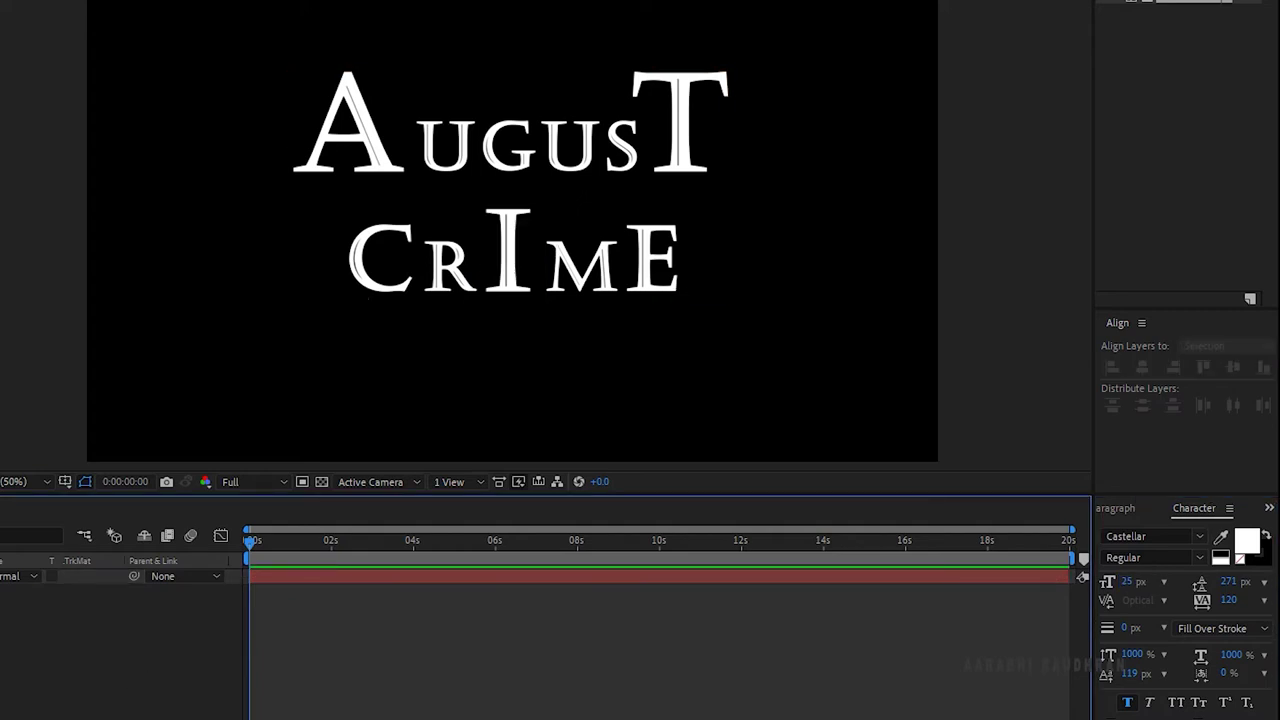
pyautogui.click(1142, 367)
pyautogui.click(1233, 367)
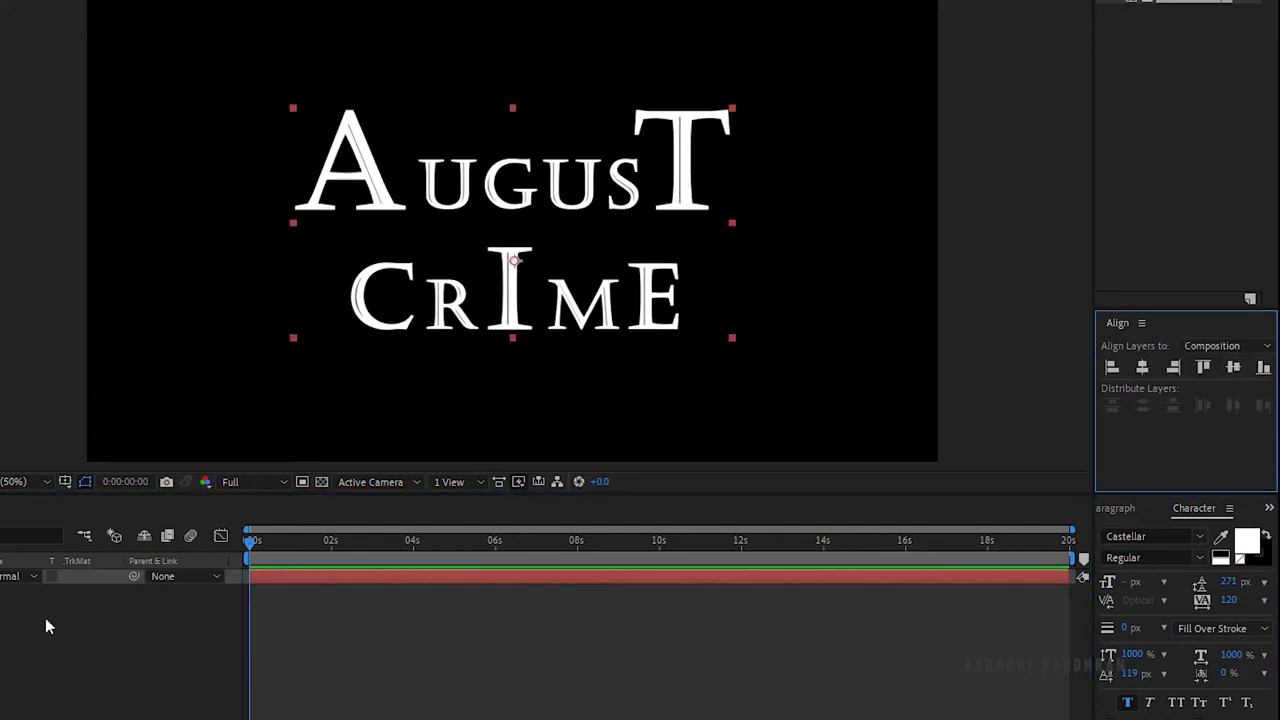
pyautogui.click(34, 644)
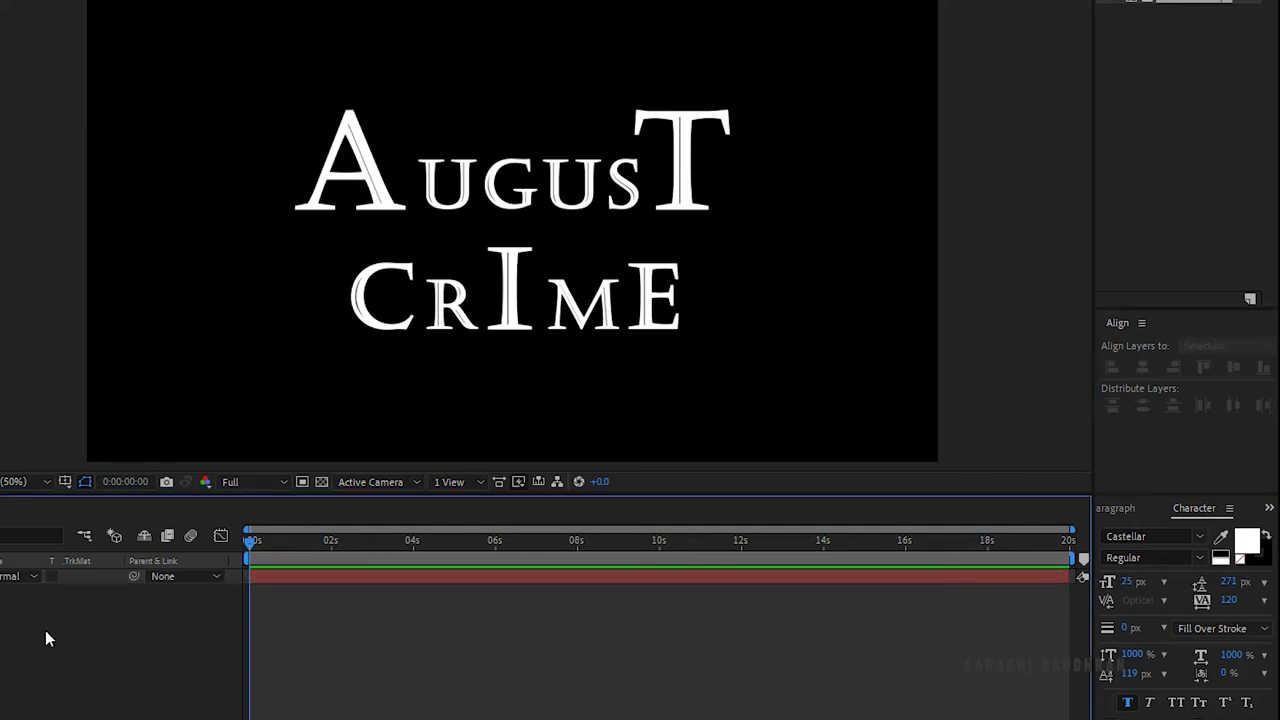
pyautogui.click(921, 580)
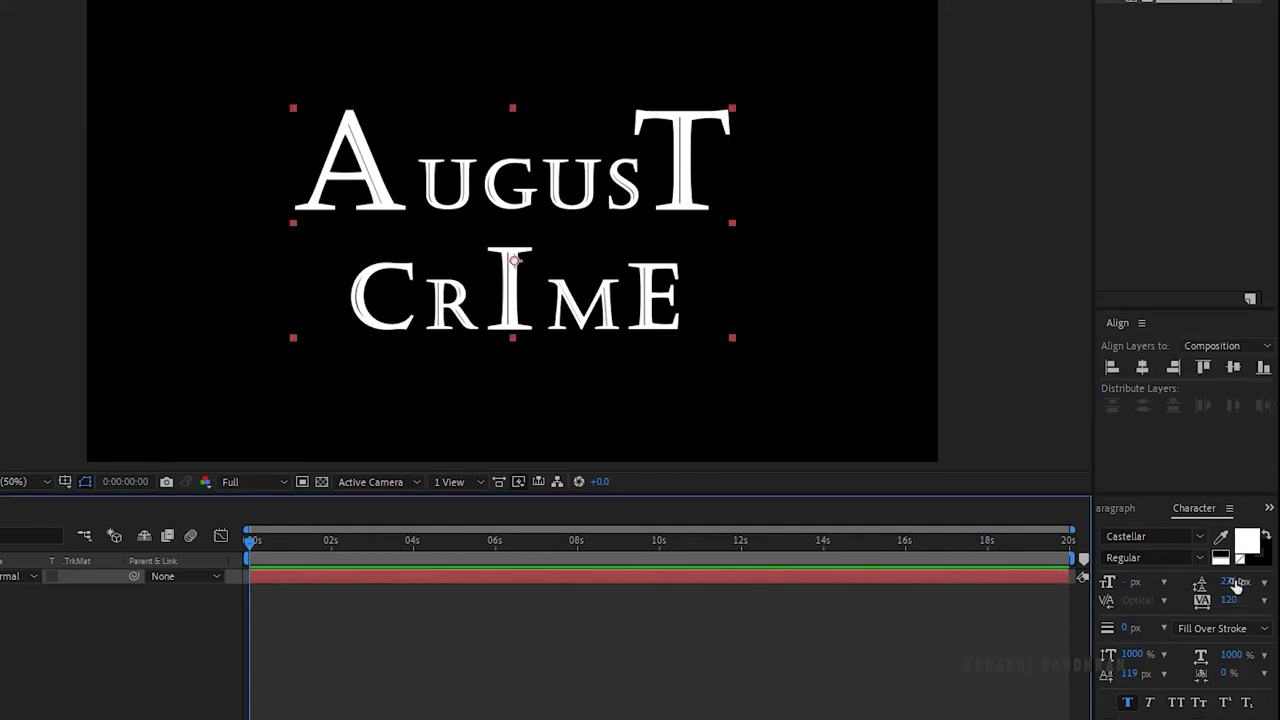
pyautogui.moveTo(1237, 586); pyautogui.dragTo(1200, 591)
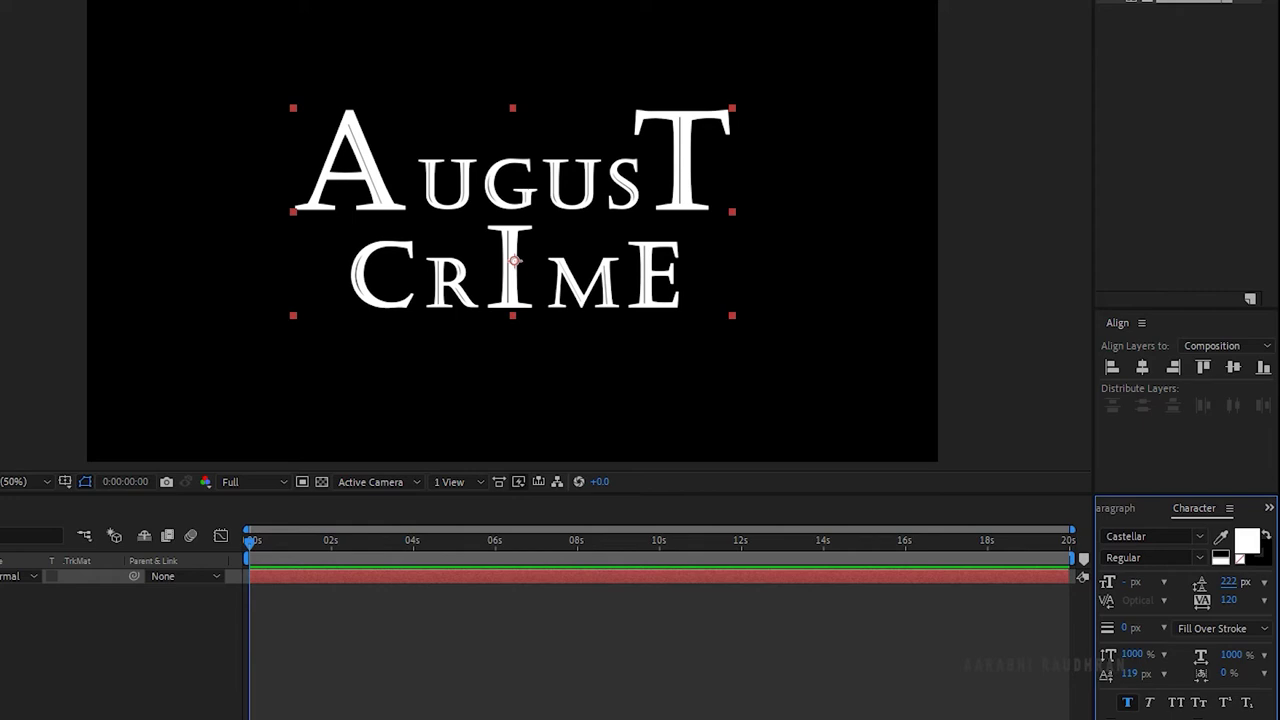
pyautogui.click(600, 640)
pyautogui.click(1000, 576)
pyautogui.click(1143, 370)
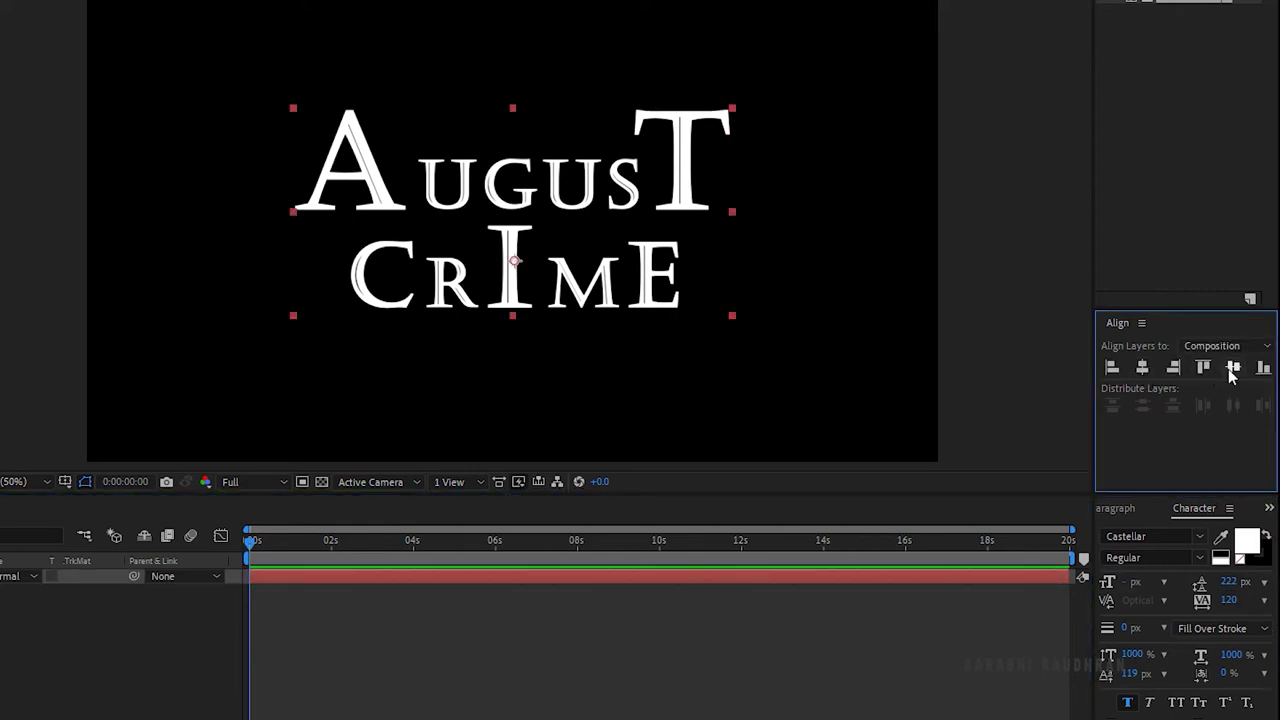
# Re-centre the title vertically and add a text Blur animator set to 500
pyautogui.click(1233, 367)
pyautogui.click(393, 535)
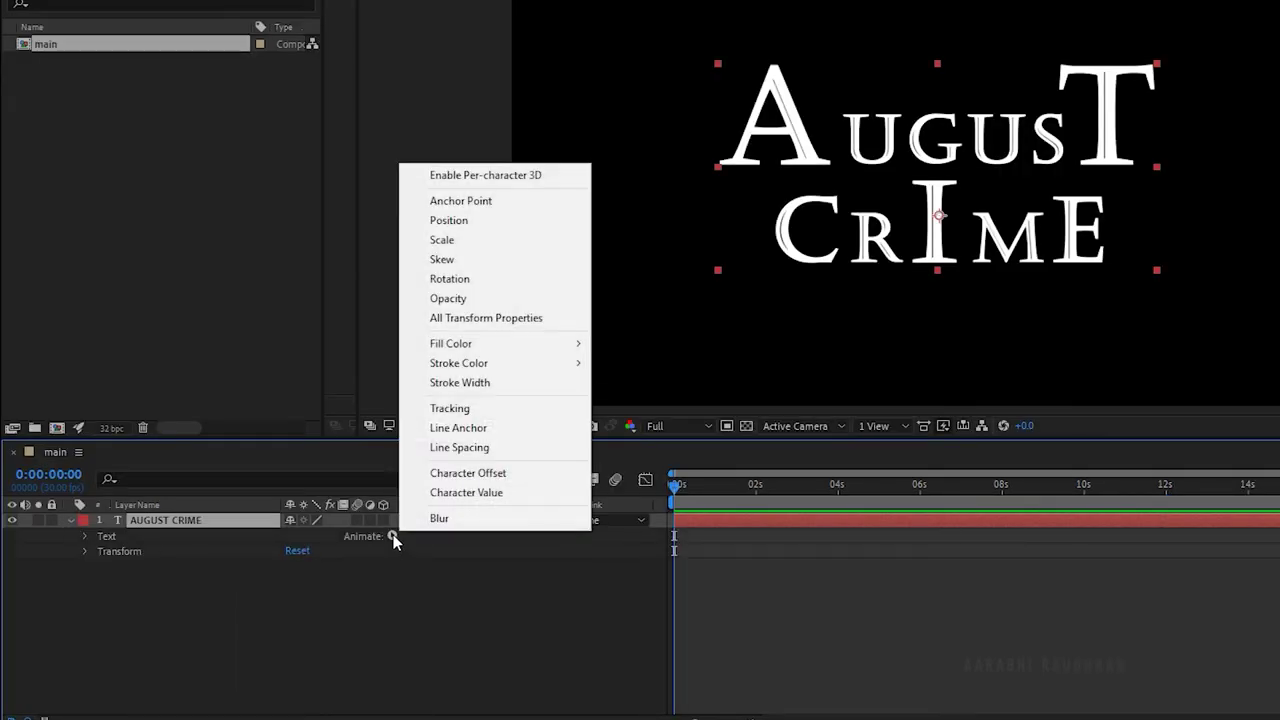
pyautogui.click(465, 520)
pyautogui.click(315, 625)
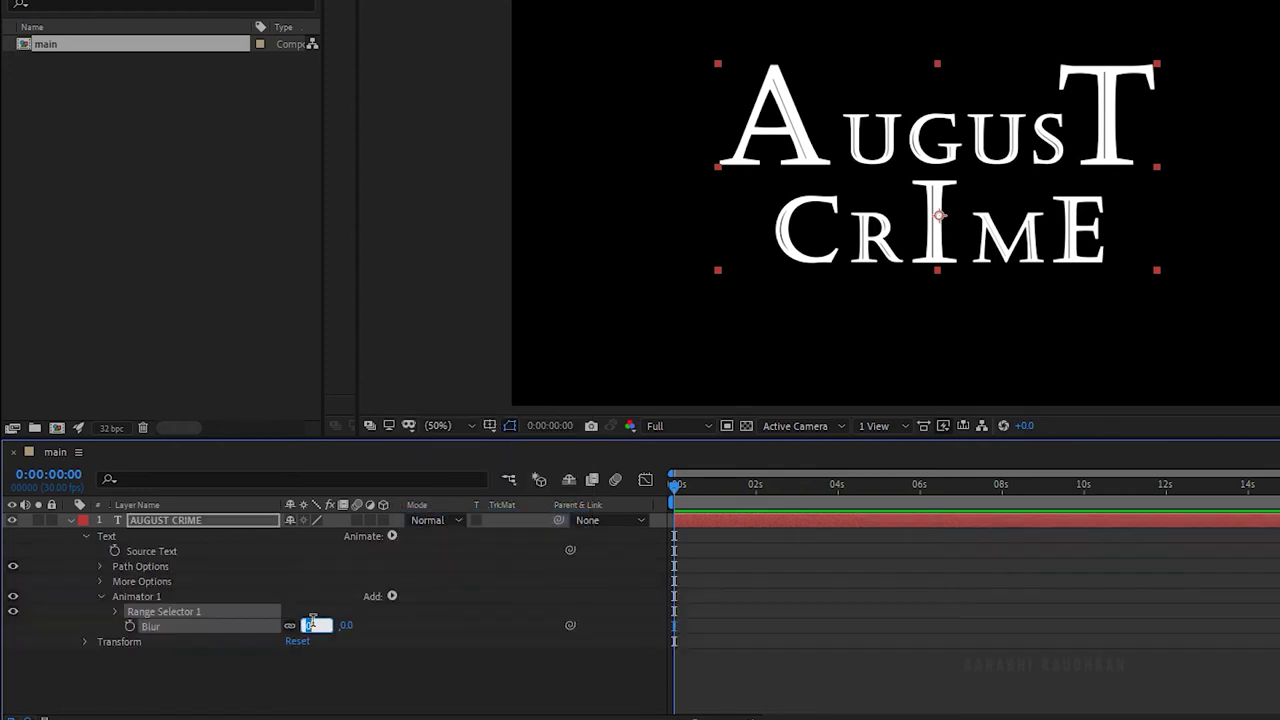
pyautogui.write('500')
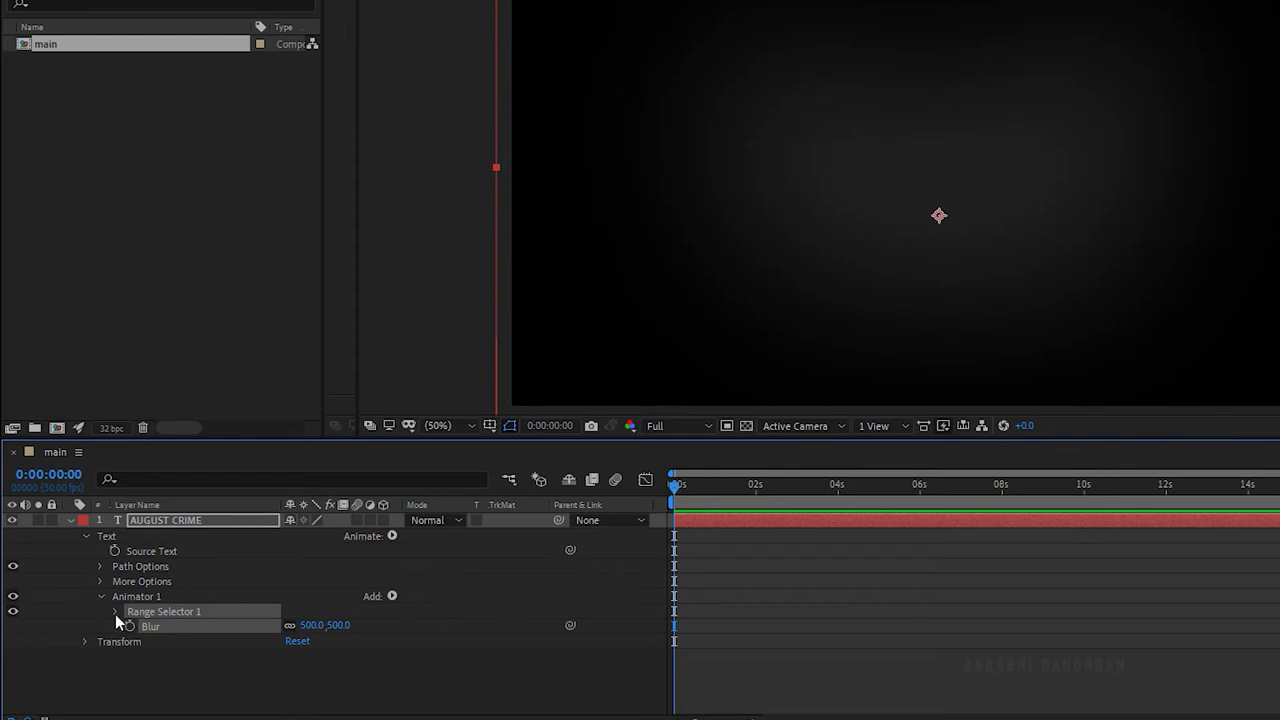
# Keyframe the range Offset from 0% to 100% at 14 seconds, with randomized letter order and seed
pyautogui.click(114, 612)
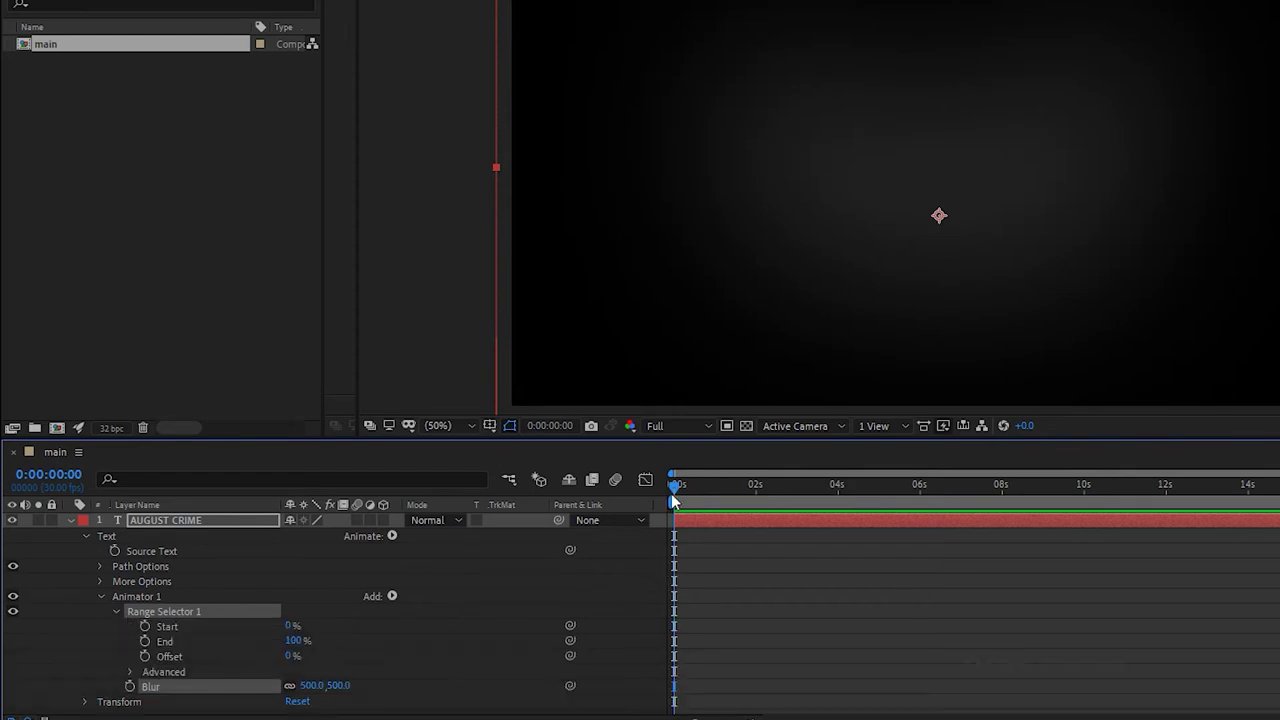
pyautogui.click(145, 656)
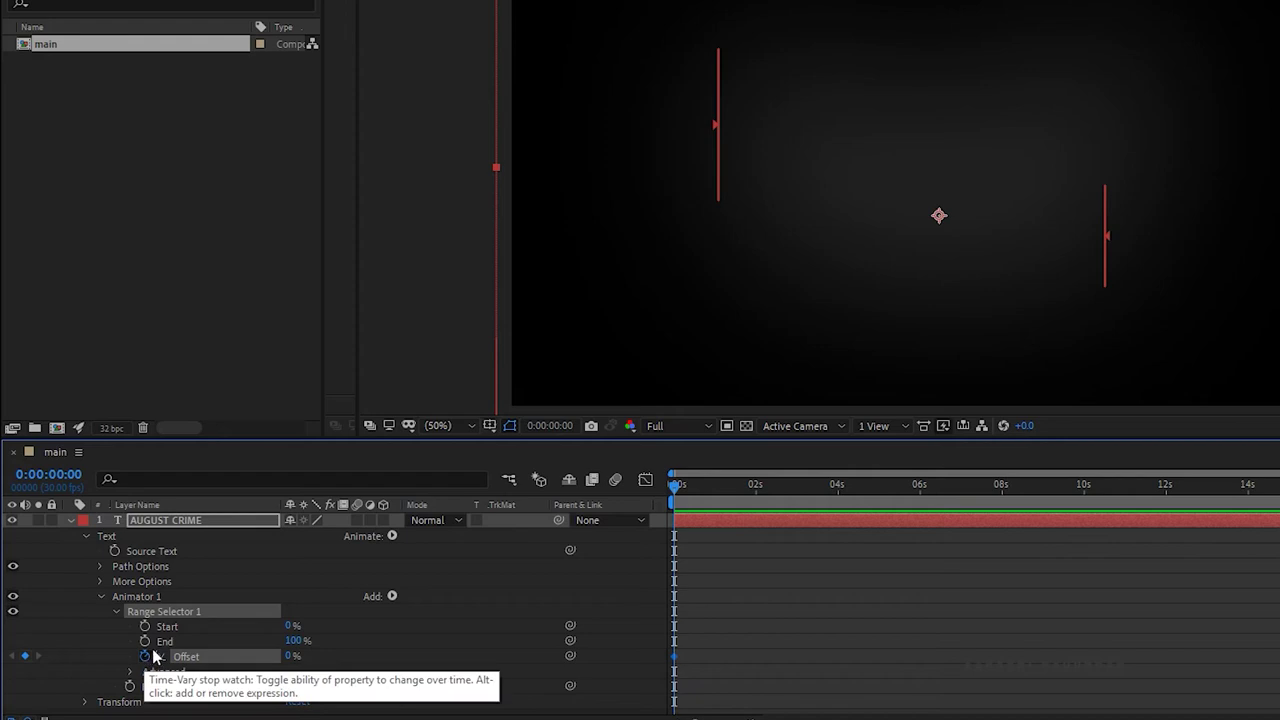
pyautogui.press('End')
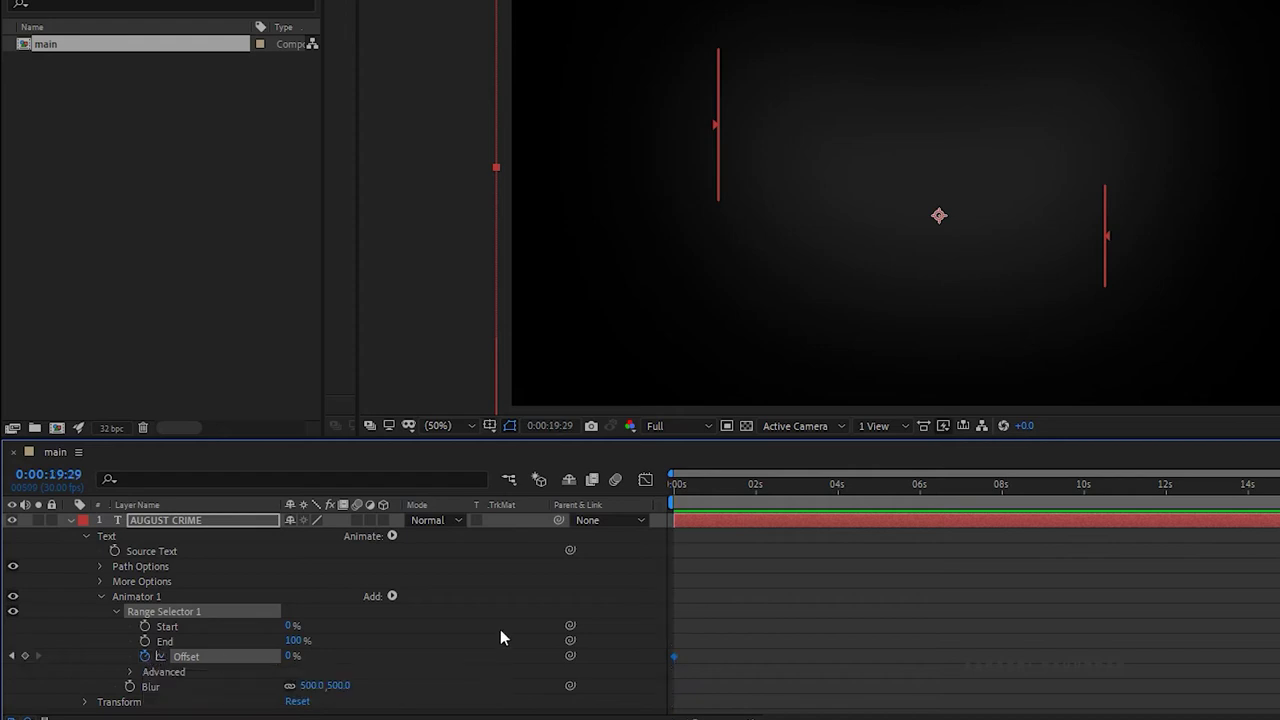
pyautogui.click(1084, 490)
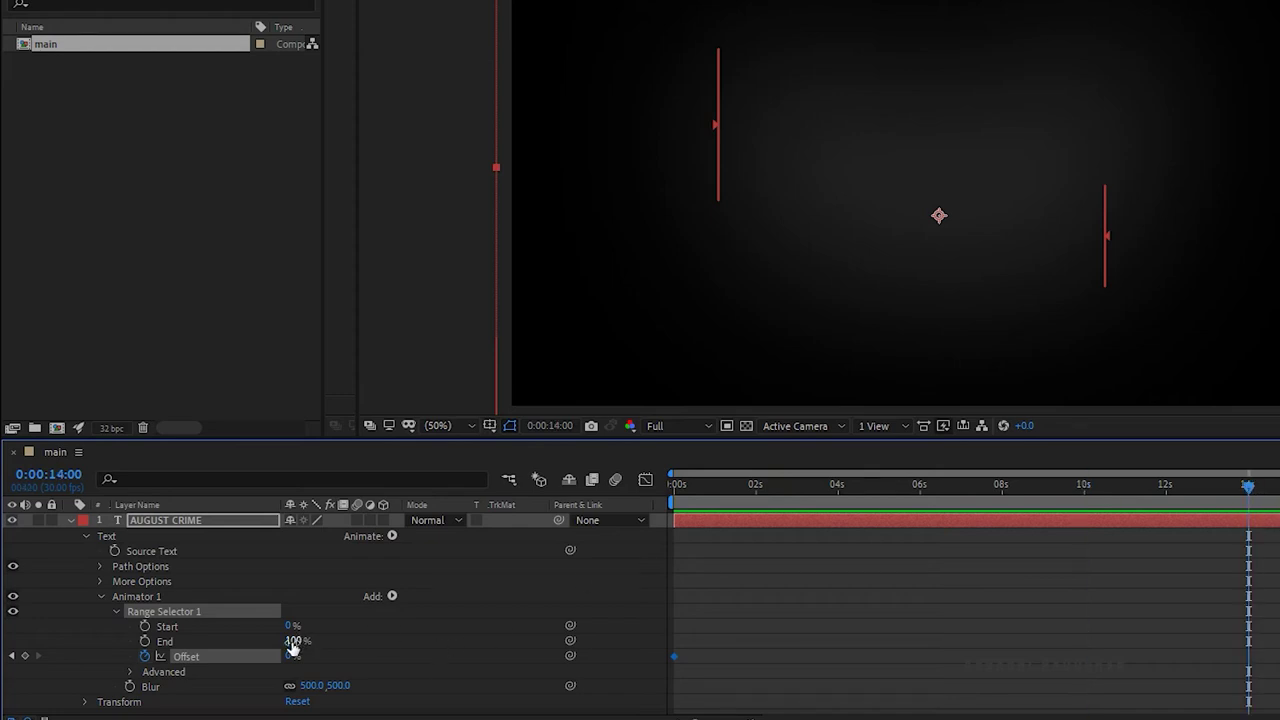
pyautogui.press('F2')
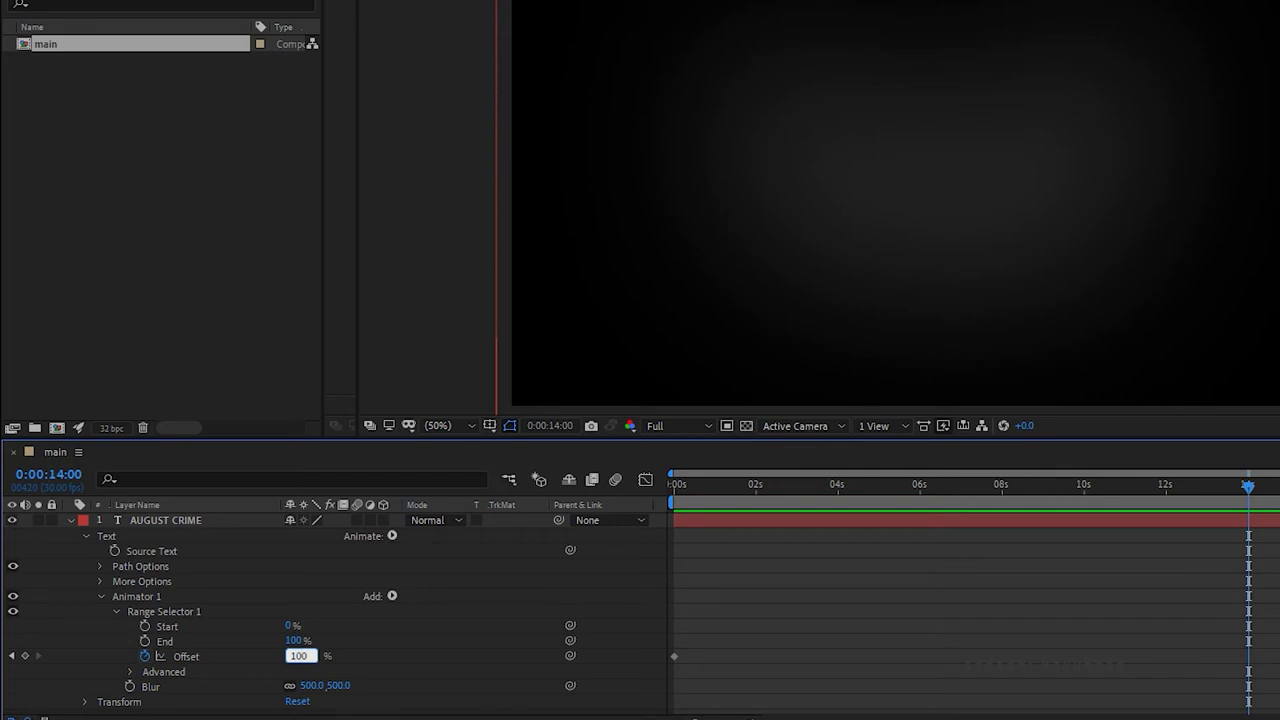
pyautogui.press('Return')
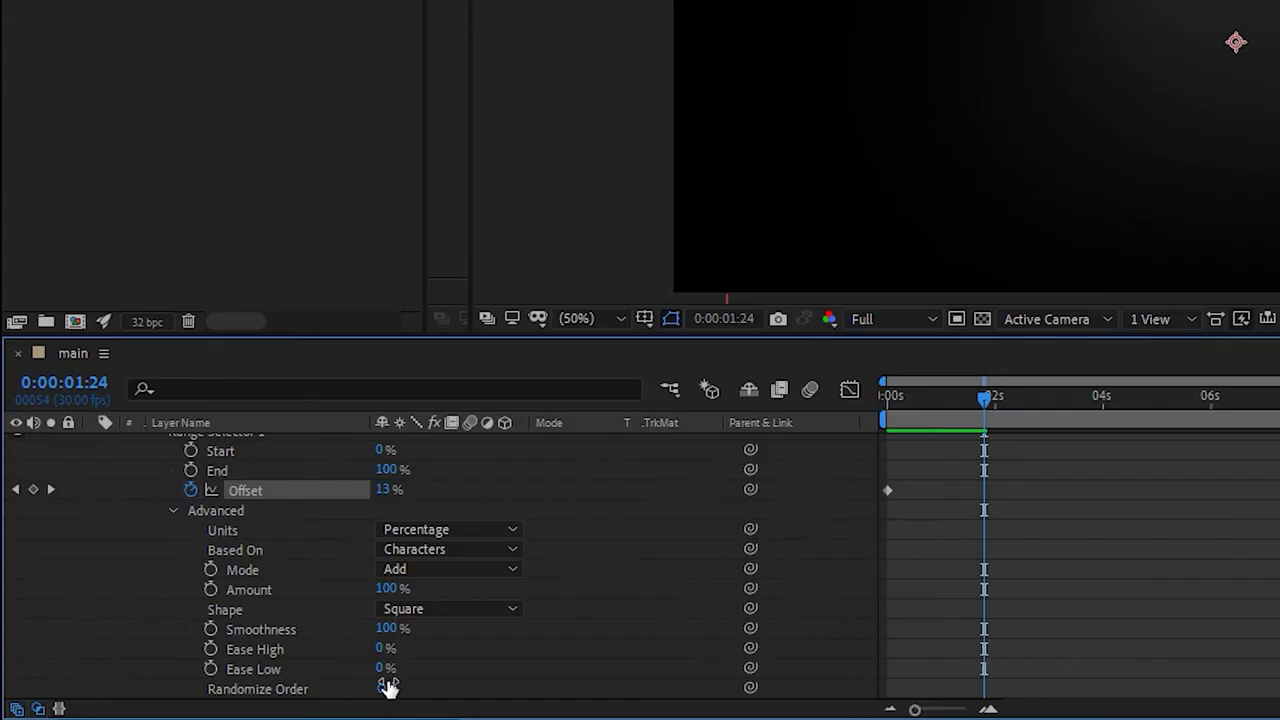
pyautogui.click(385, 672)
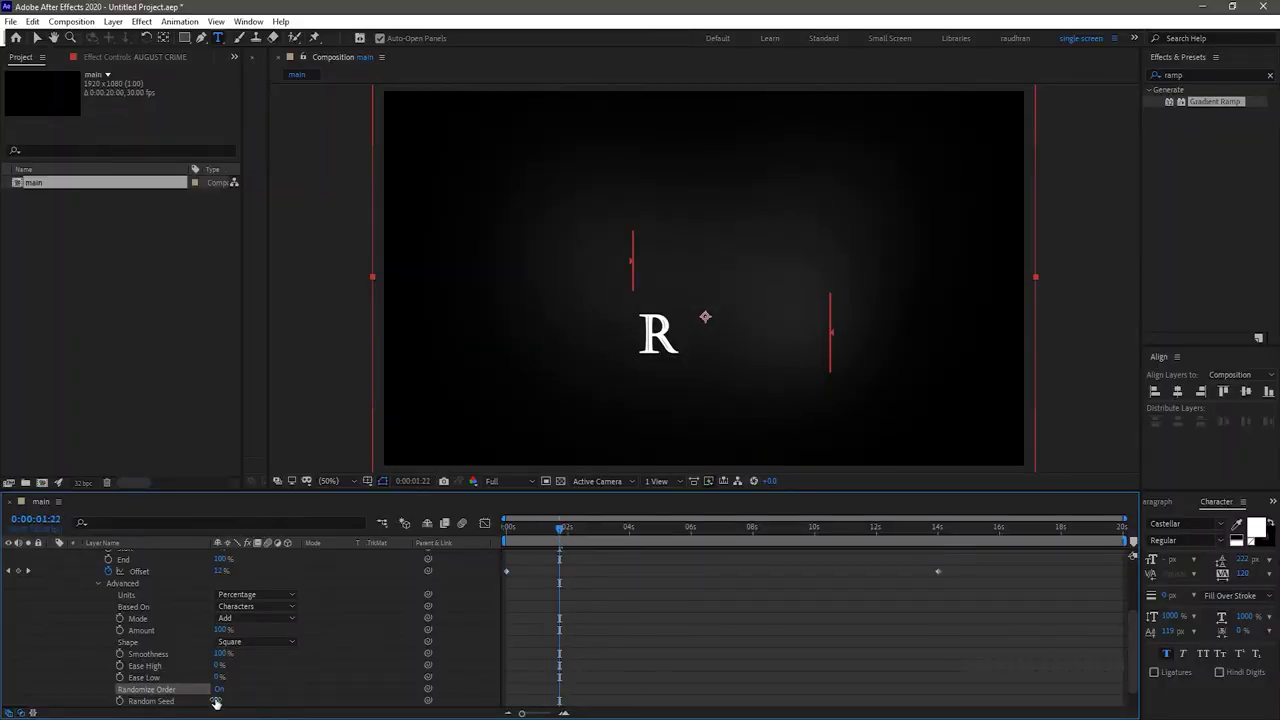
pyautogui.moveTo(214, 697); pyautogui.dragTo(673, 572)
# Add Opacity at 0% to Animator 1 so blurred letters fade in, then preview
pyautogui.press('Home')
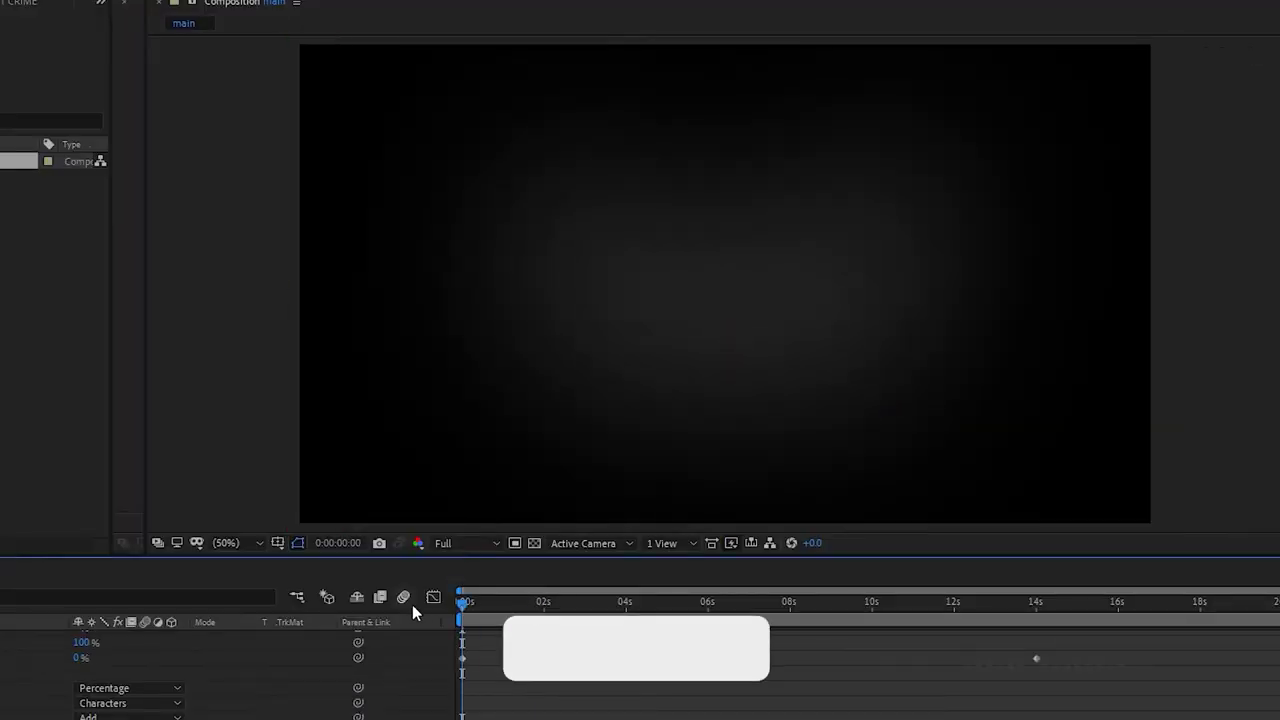
pyautogui.press('space')
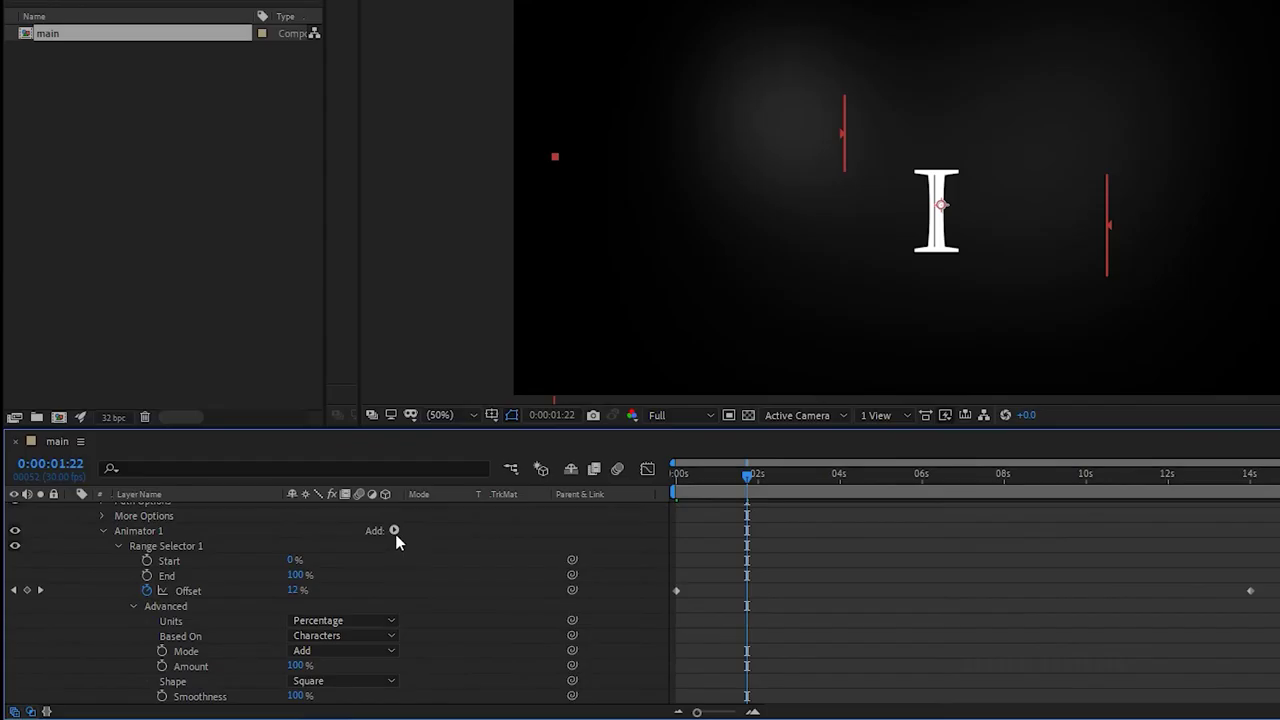
pyautogui.click(395, 534)
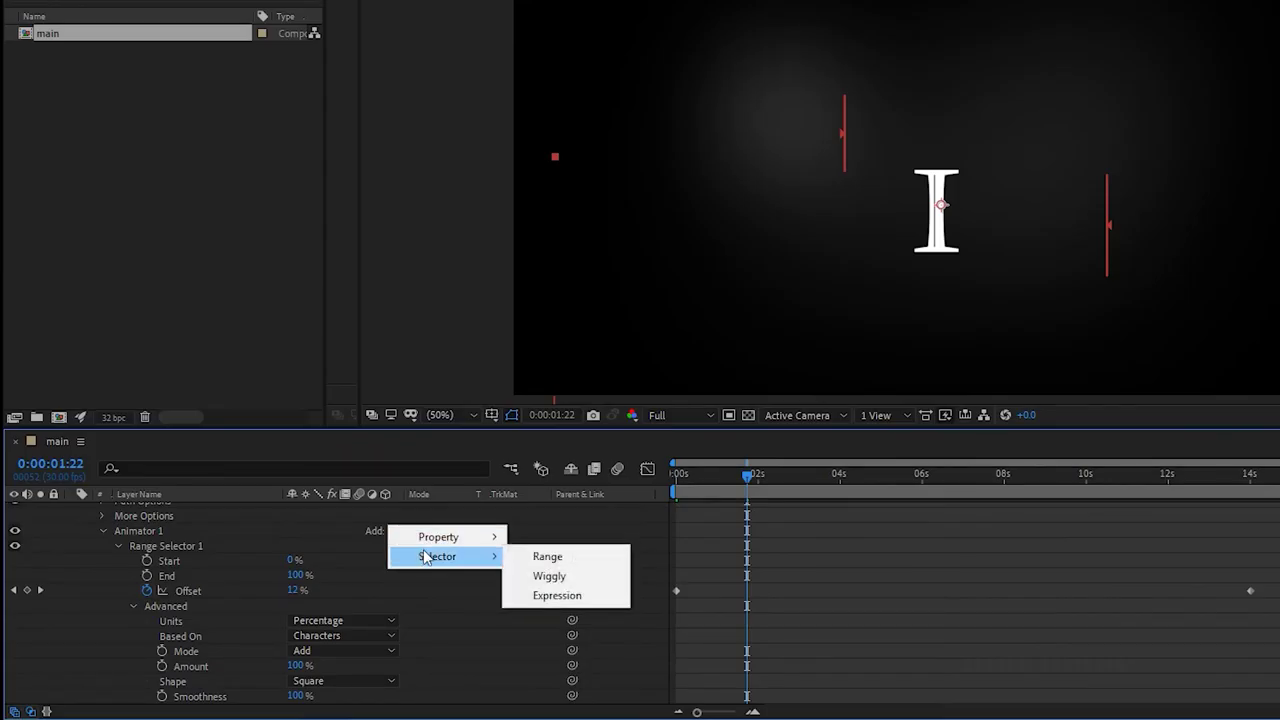
pyautogui.moveTo(458, 537)
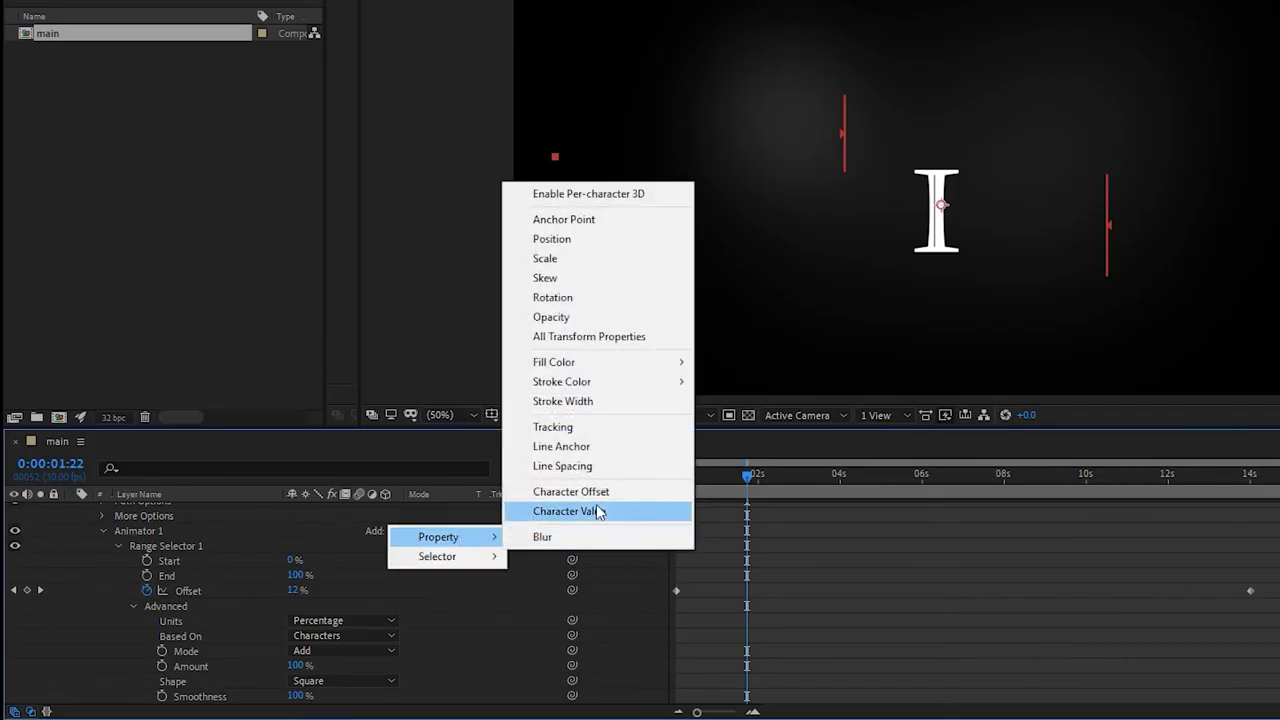
pyautogui.click(585, 316)
pyautogui.scroll(-1, 395, 568)
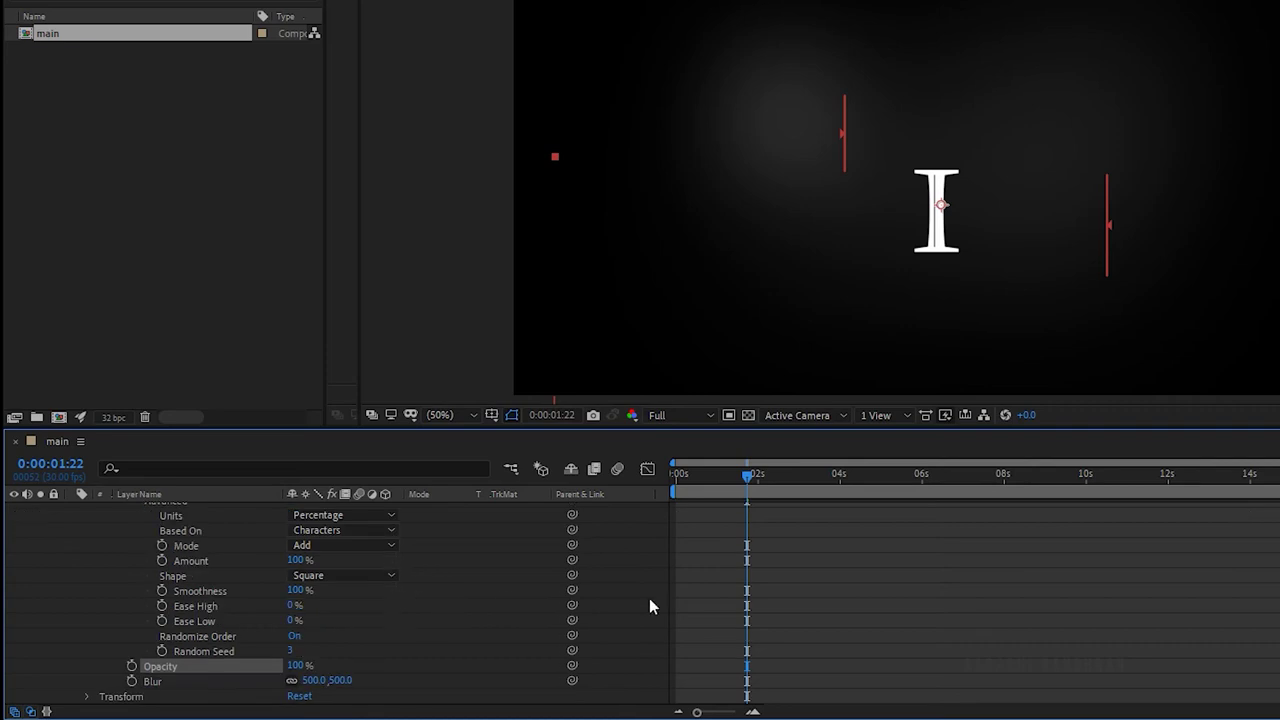
pyautogui.moveTo(735, 481); pyautogui.dragTo(667, 484)
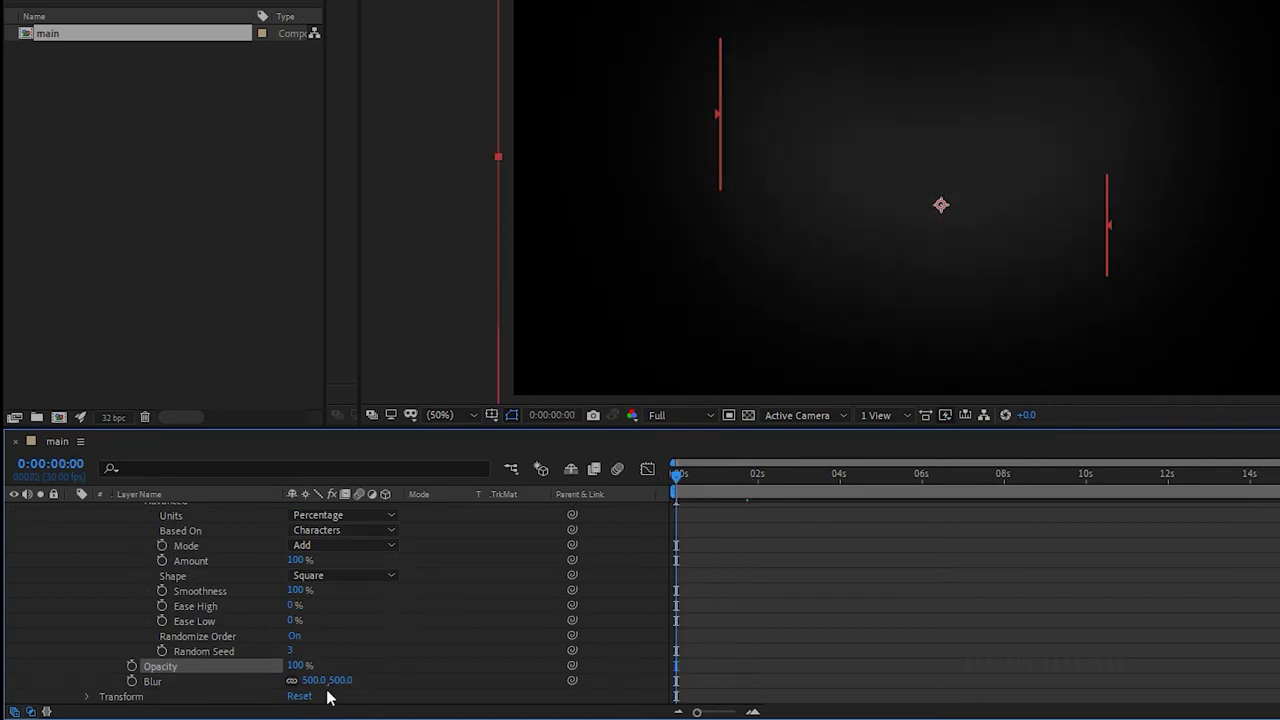
pyautogui.moveTo(288, 666); pyautogui.dragTo(255, 667)
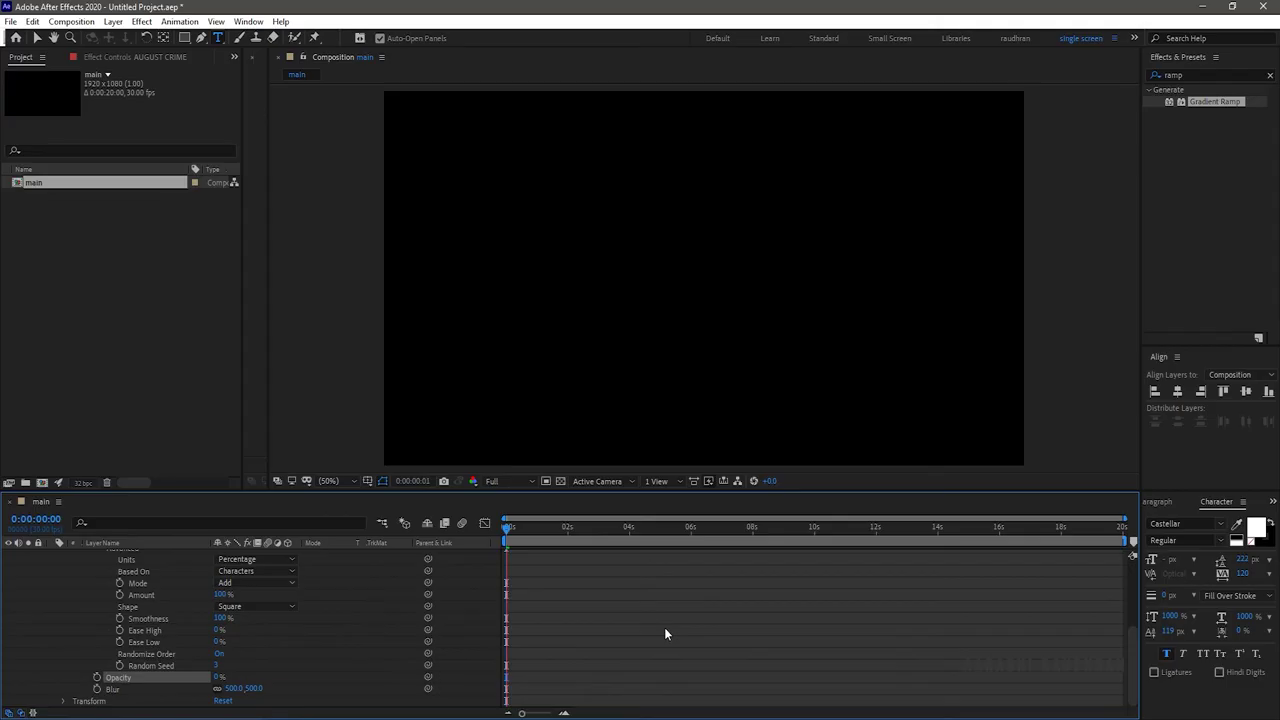
pyautogui.press('space')
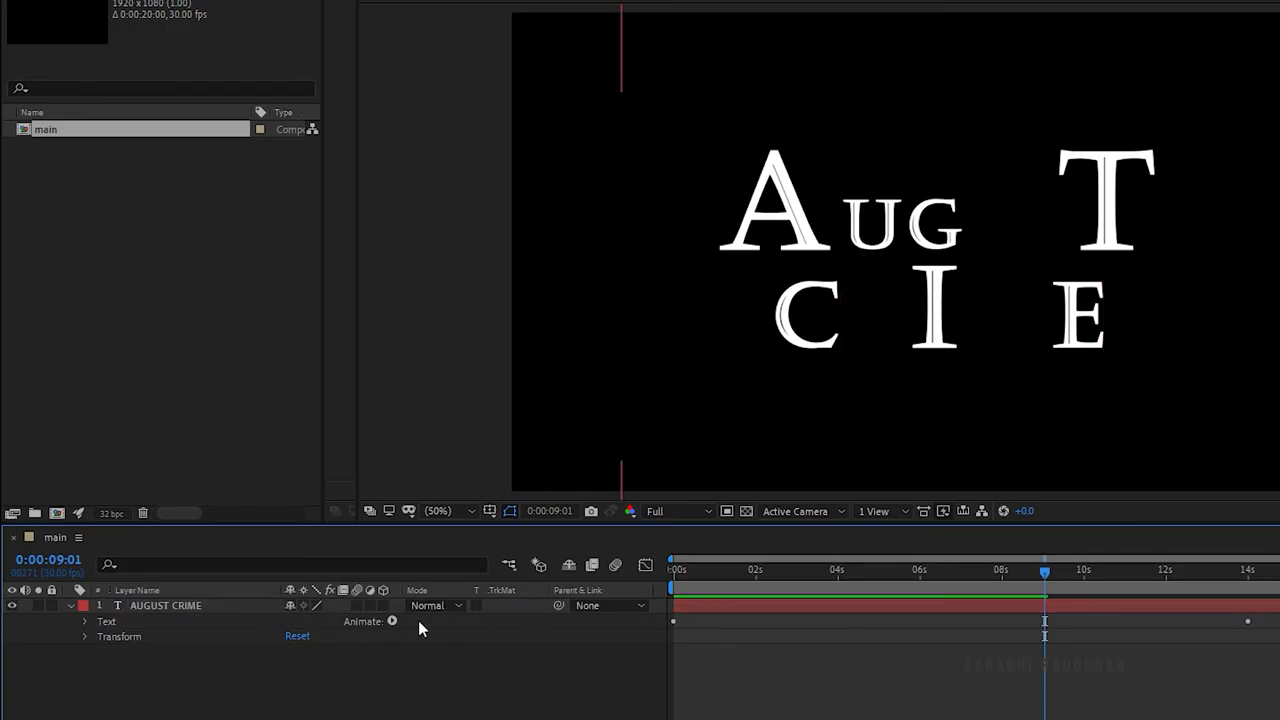
# Add a Tracking animator (Tracking 50) and keyframe its Range Selector Offset around 6 seconds
pyautogui.click(392, 621)
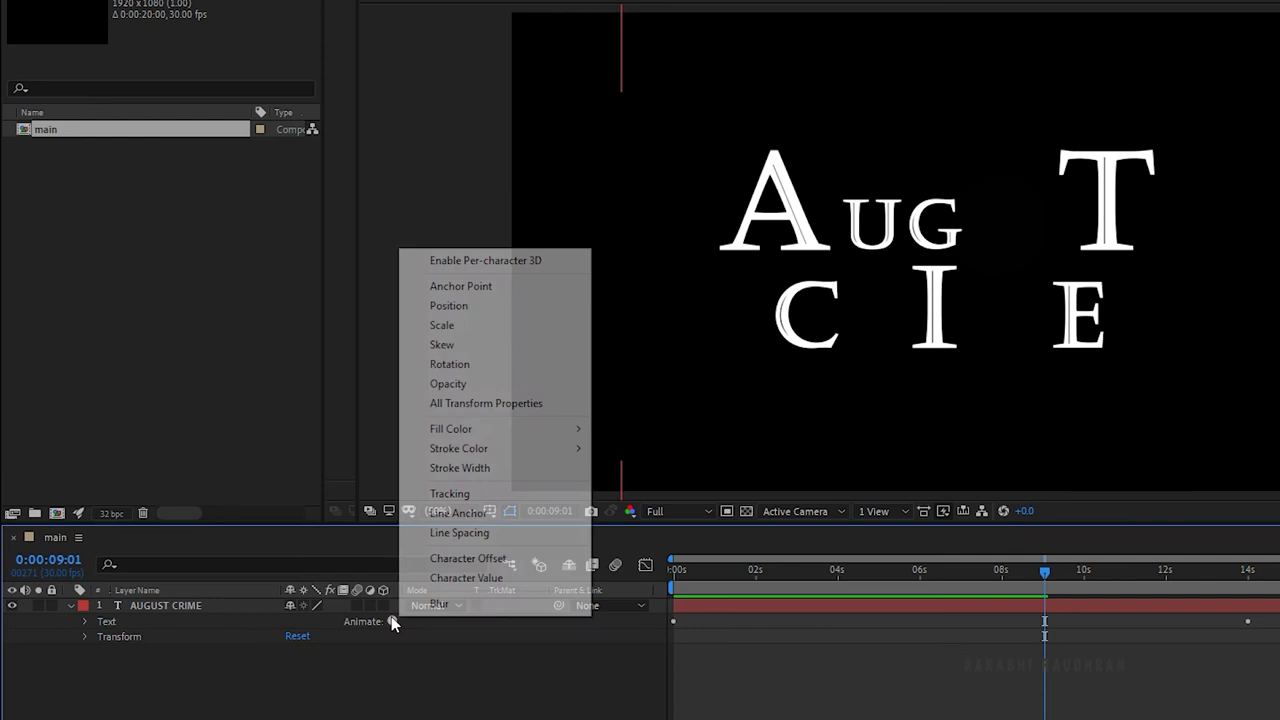
pyautogui.click(497, 494)
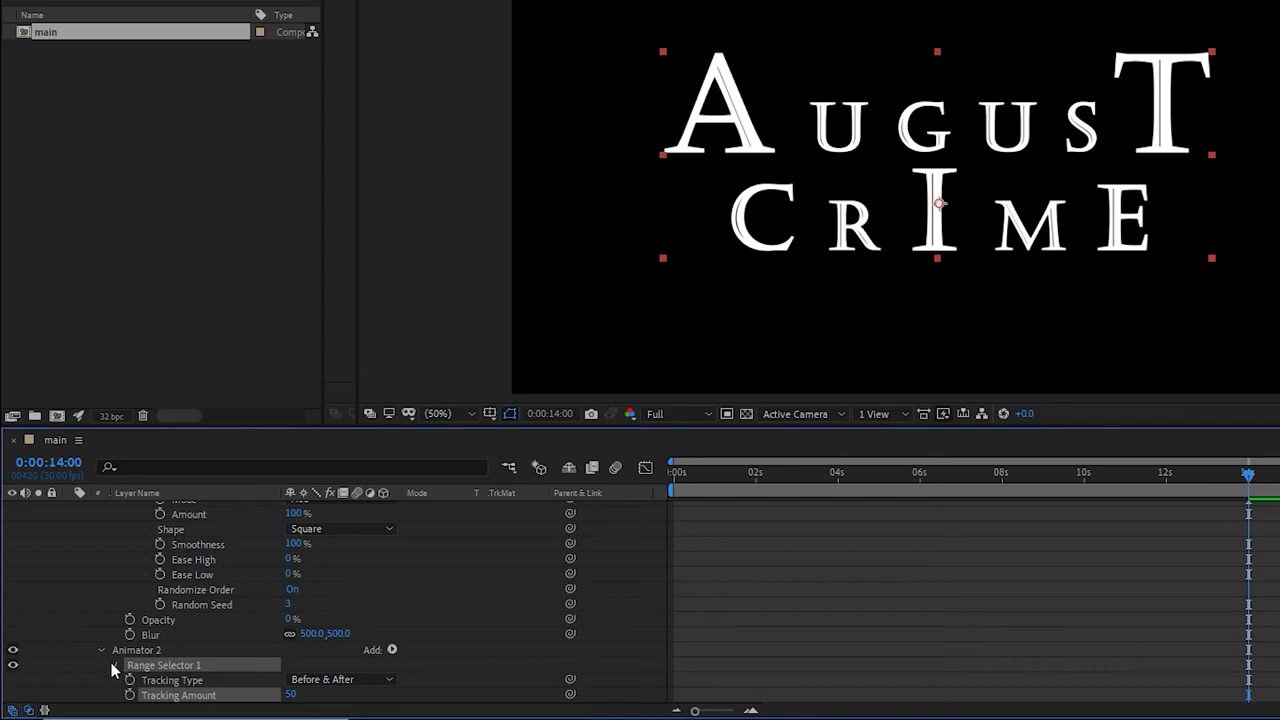
pyautogui.click(115, 665)
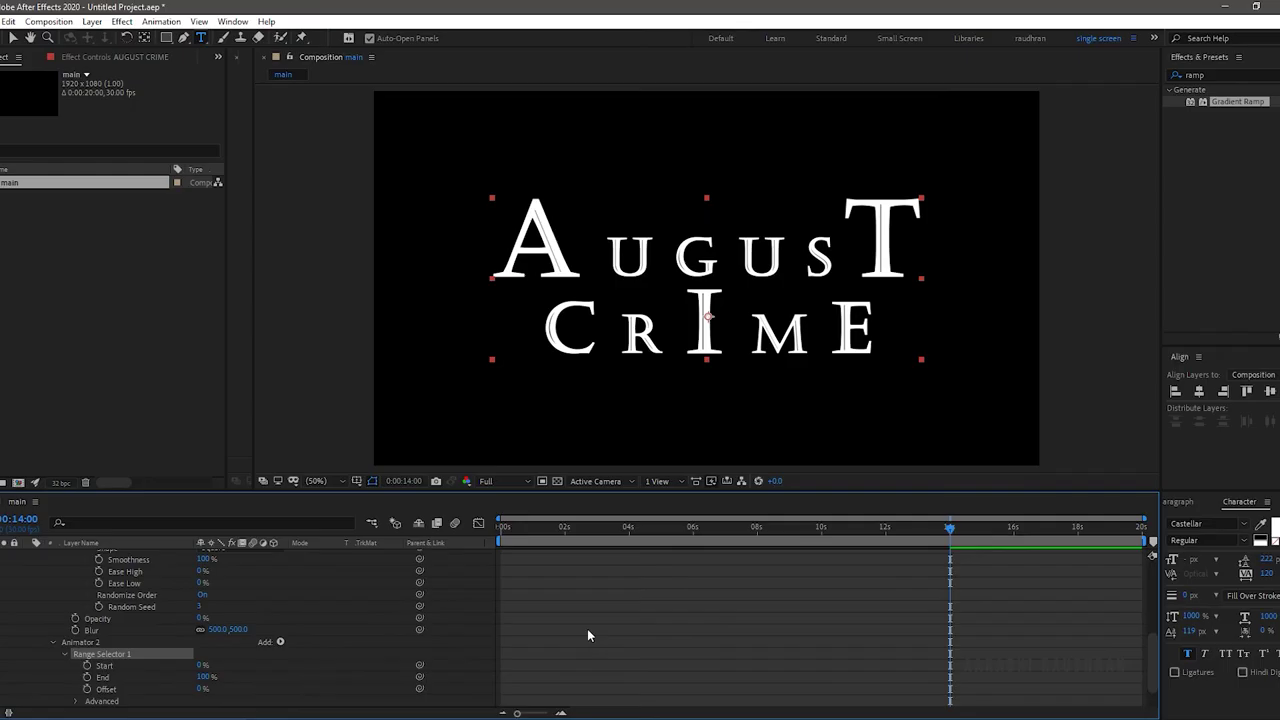
pyautogui.moveTo(1248, 473); pyautogui.dragTo(757, 484)
pyautogui.click(692, 540)
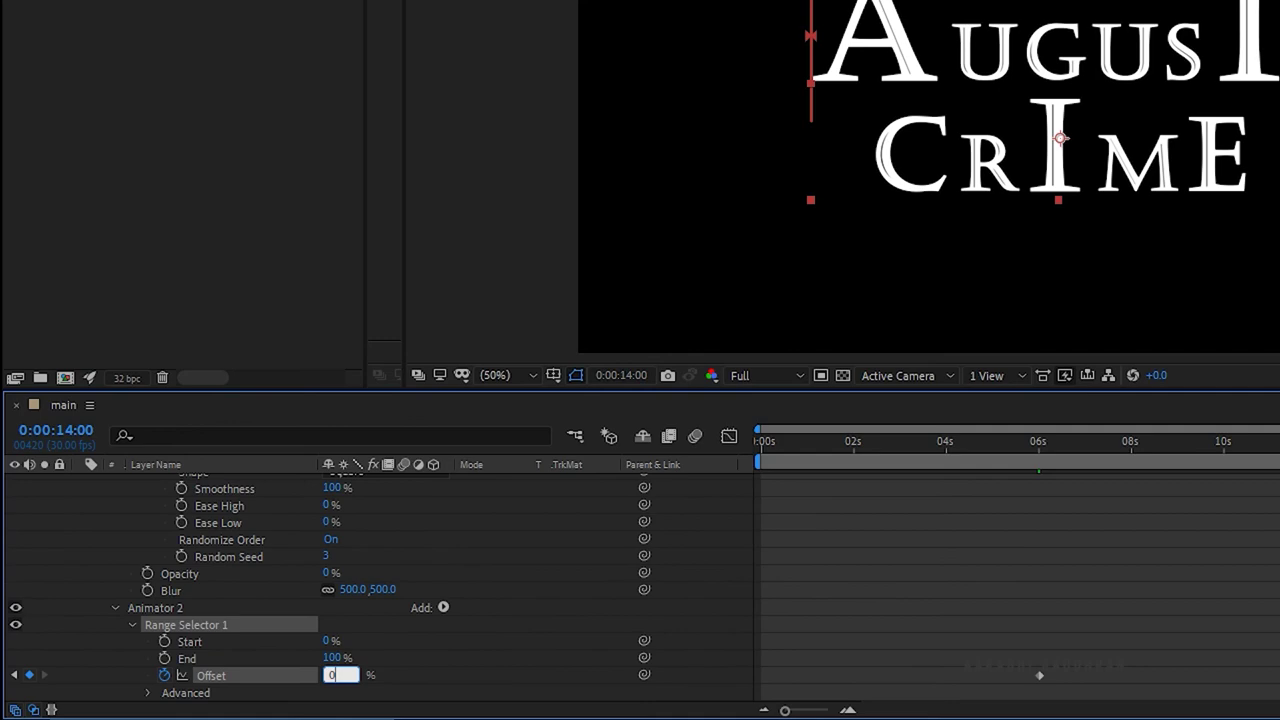
pyautogui.press('Return')
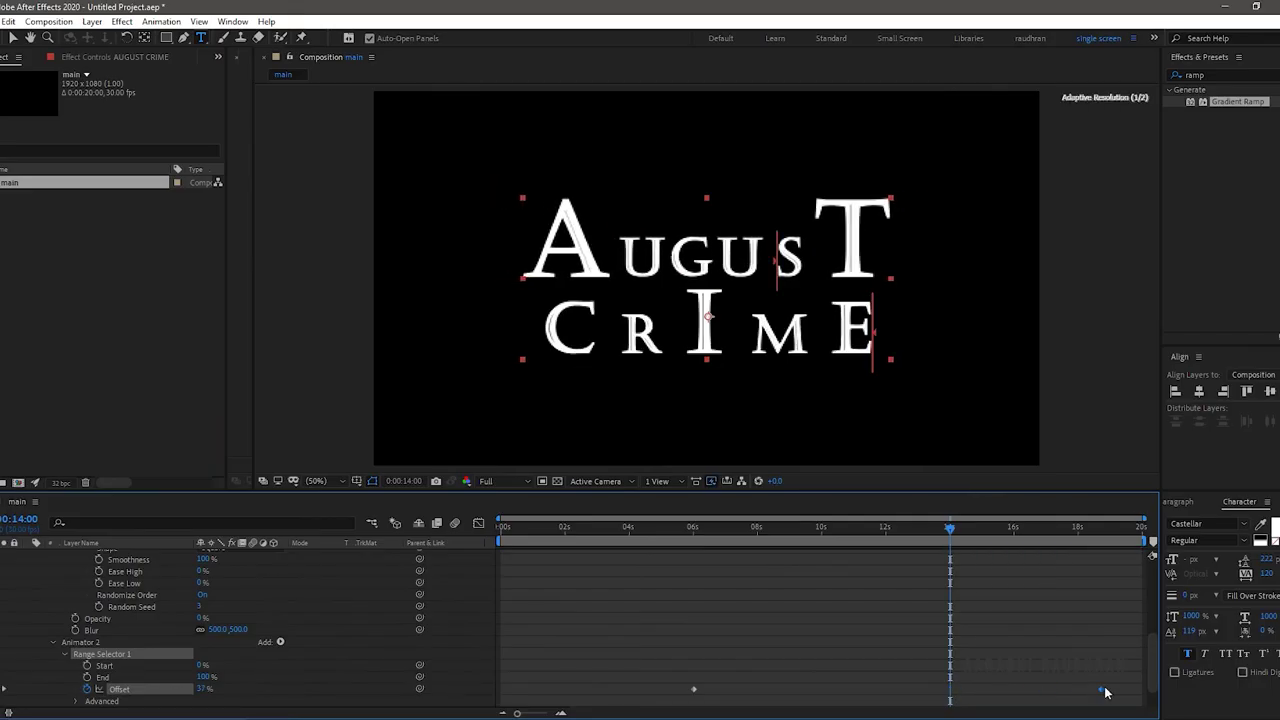
pyautogui.moveTo(1105, 692); pyautogui.dragTo(1137, 694)
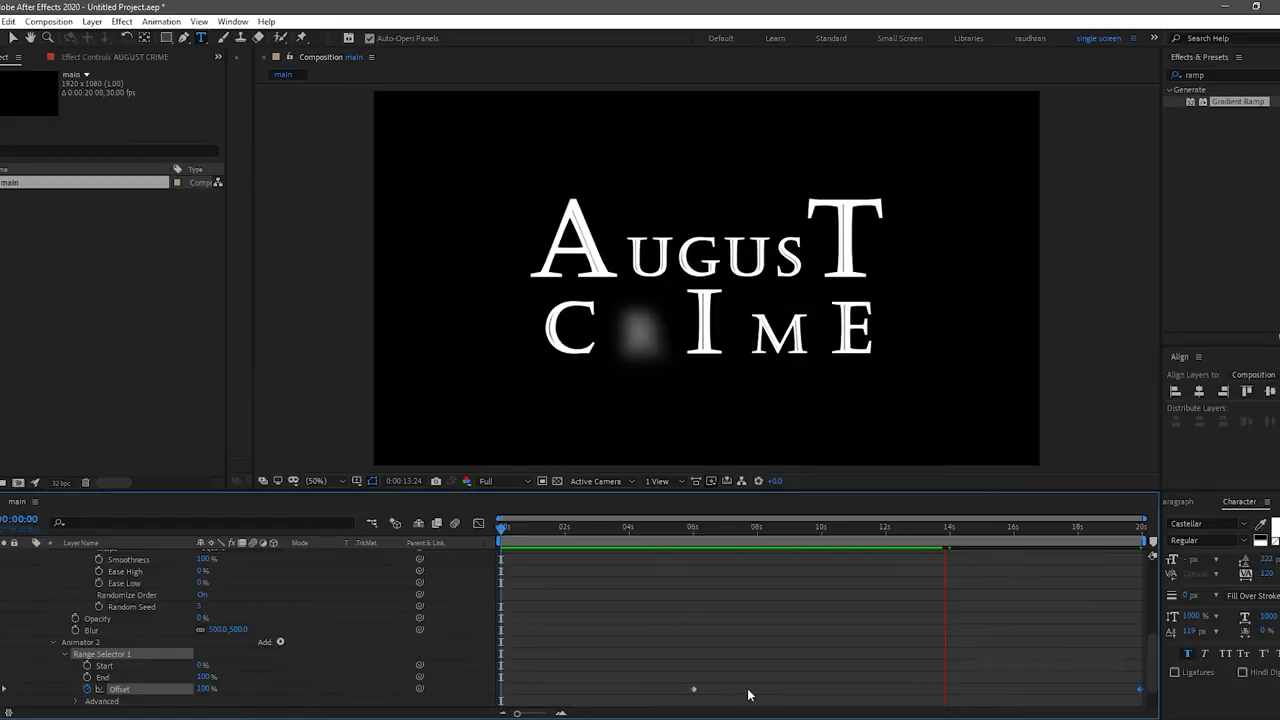
# Move Animator 2's first Offset keyframe to 0:00 and preview the title assembling
pyautogui.press('space')
pyautogui.moveTo(695, 697); pyautogui.dragTo(502, 700)
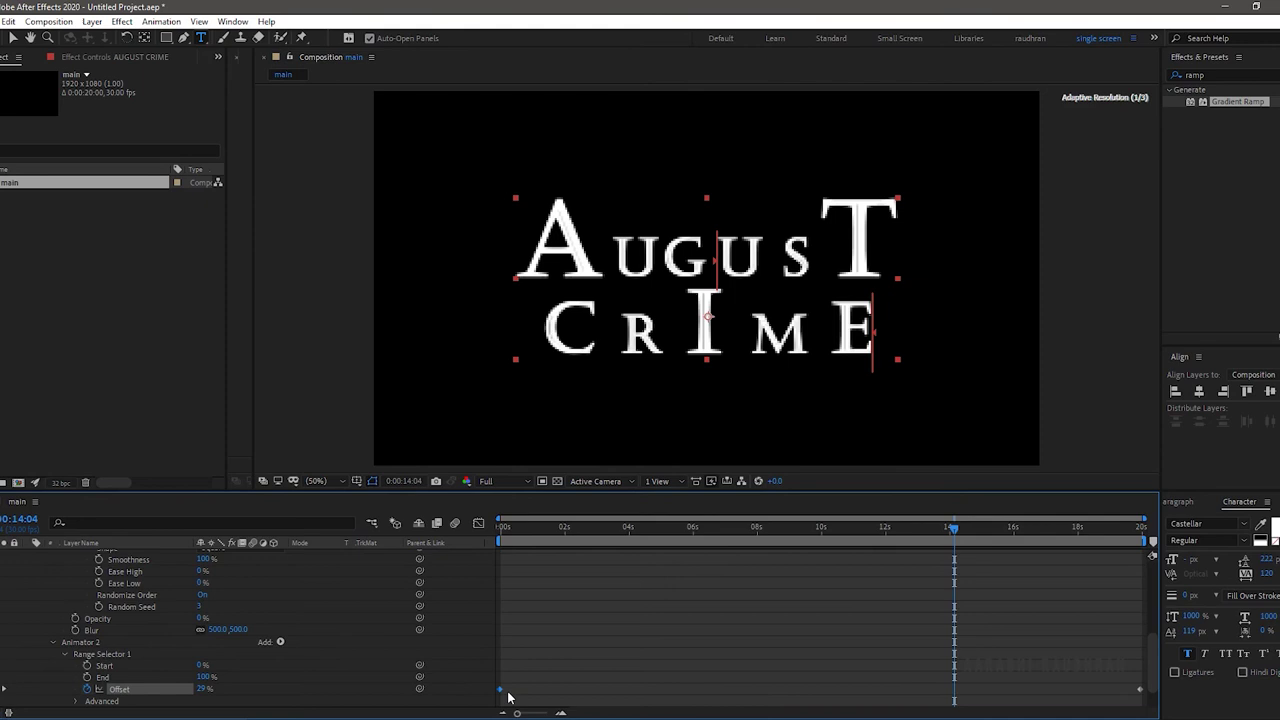
pyautogui.moveTo(957, 537); pyautogui.dragTo(463, 548)
pyautogui.press('space')
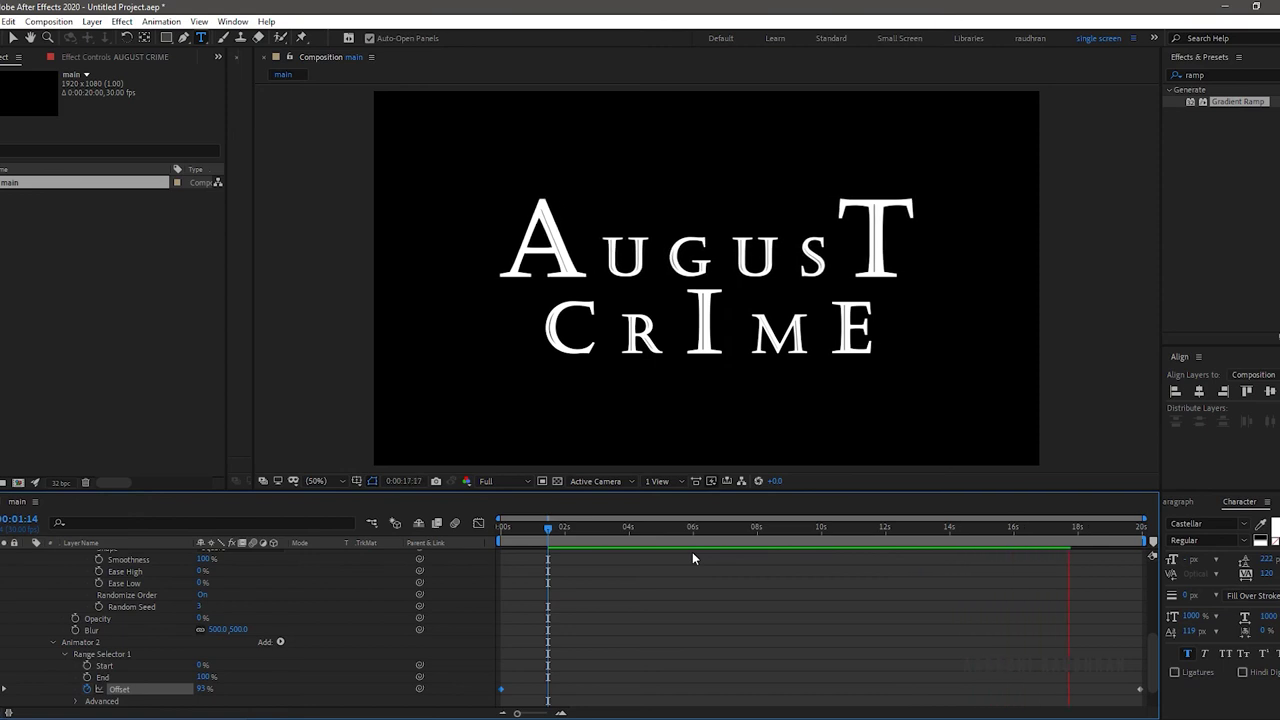
pyautogui.press('space')
pyautogui.click(524, 528)
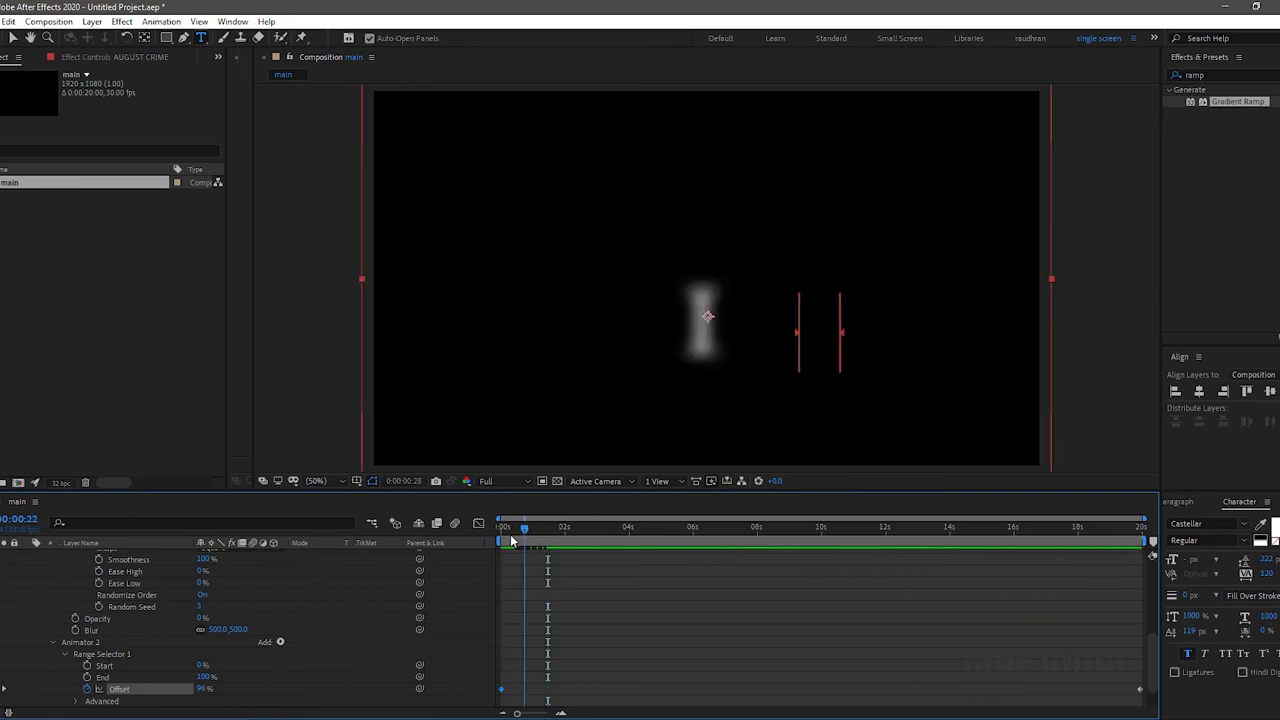
pyautogui.moveTo(545, 545); pyautogui.dragTo(1049, 576)
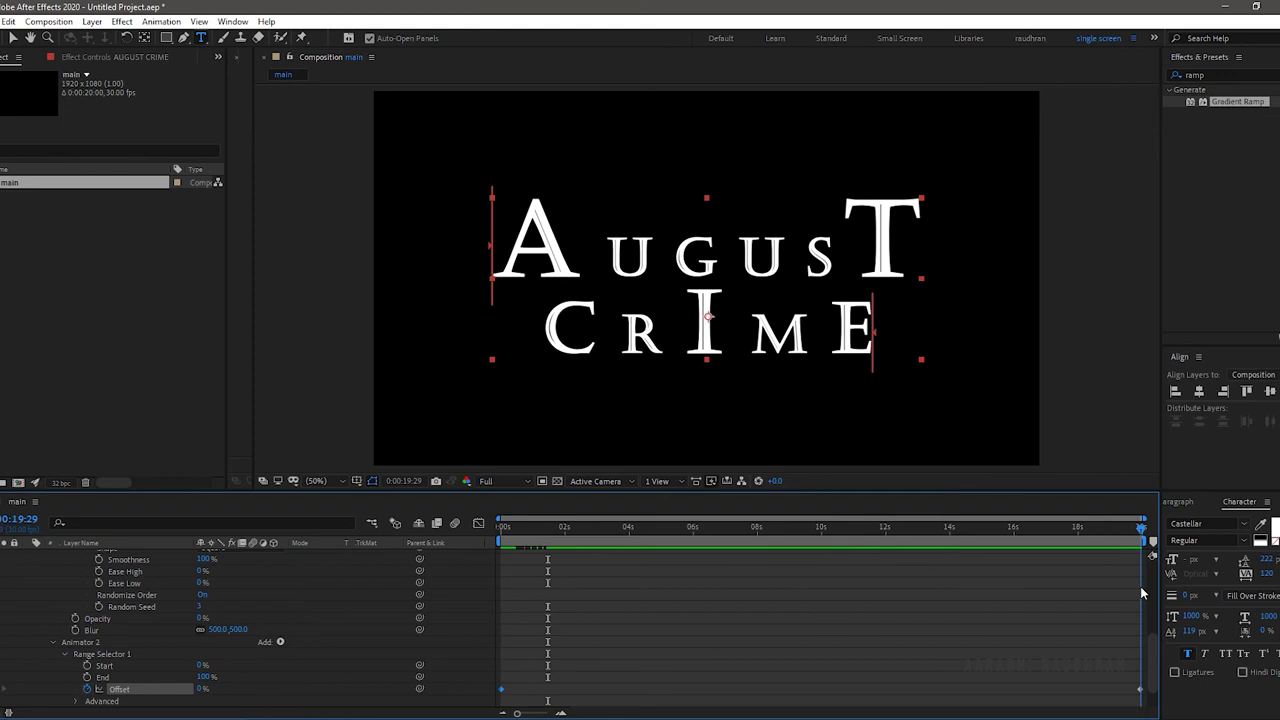
pyautogui.scroll(-1, 315, 690)
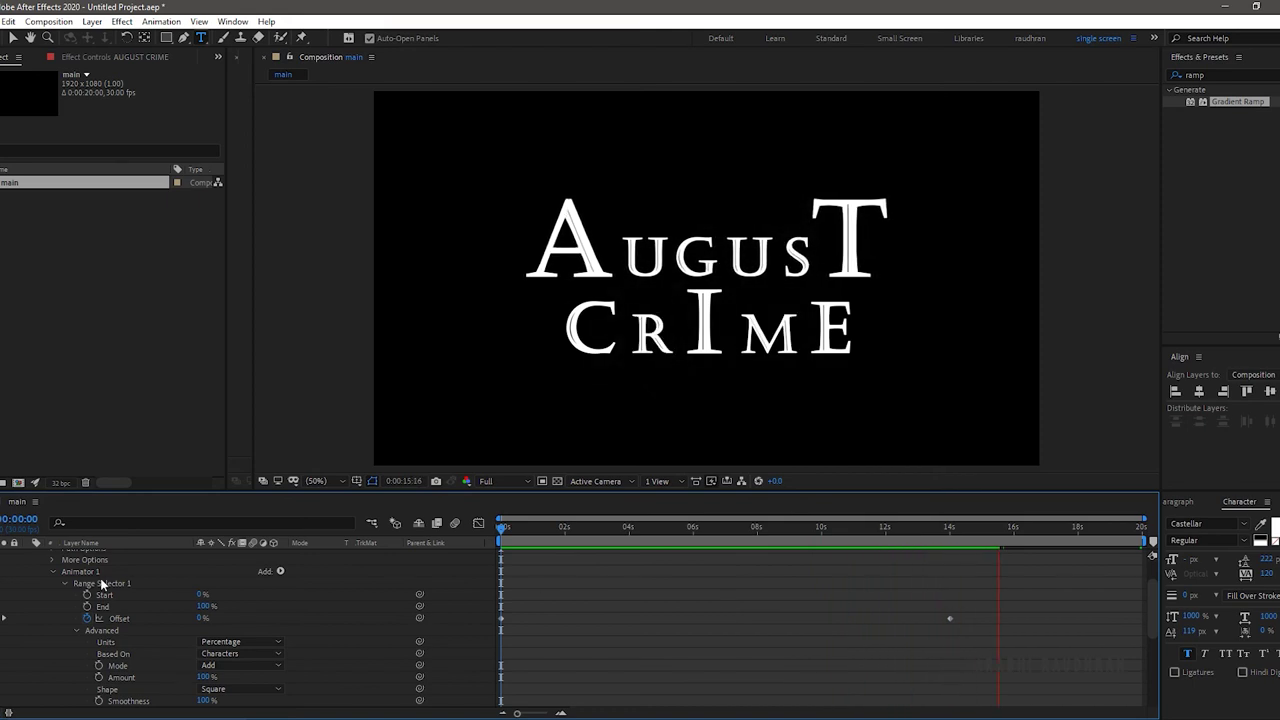
# Apply Easy Ease to the Offset keyframes of both range selectors
pyautogui.scroll(3, 100, 578)
pyautogui.press('u')
pyautogui.press('u')
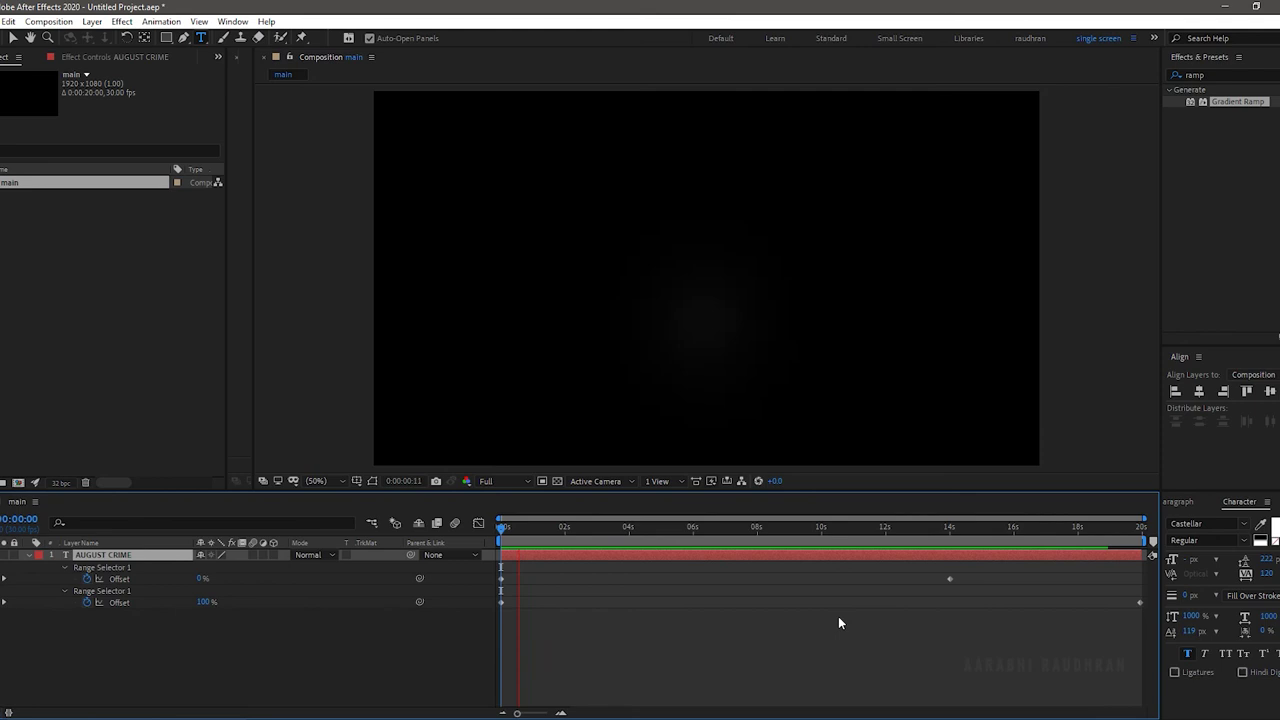
pyautogui.click(949, 578)
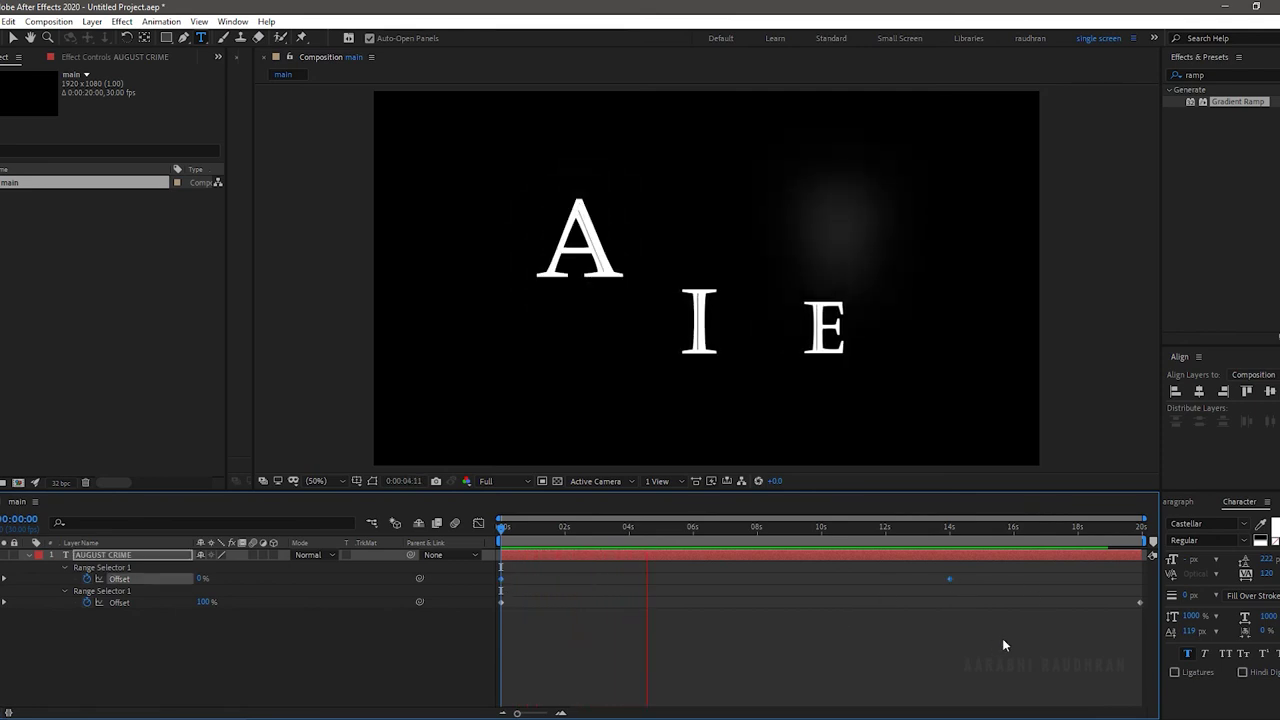
pyautogui.click(503, 600)
pyautogui.click(1138, 603)
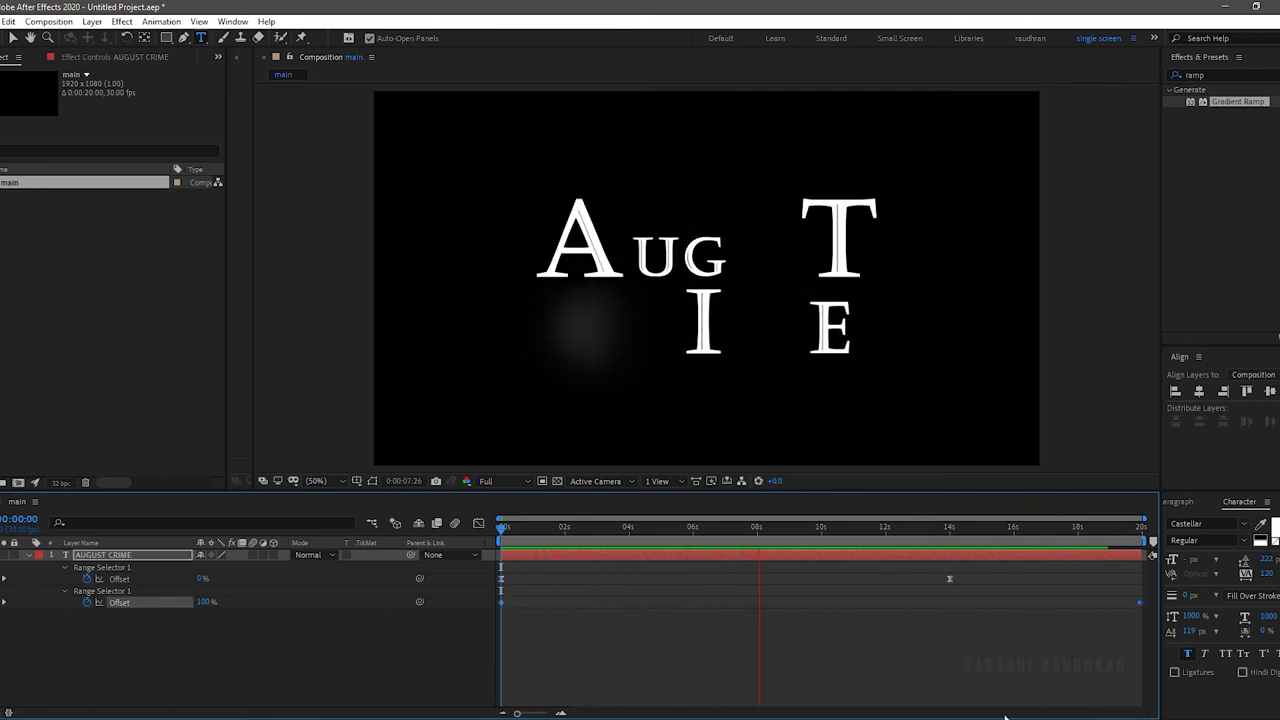
pyautogui.press('space')
pyautogui.press('space')
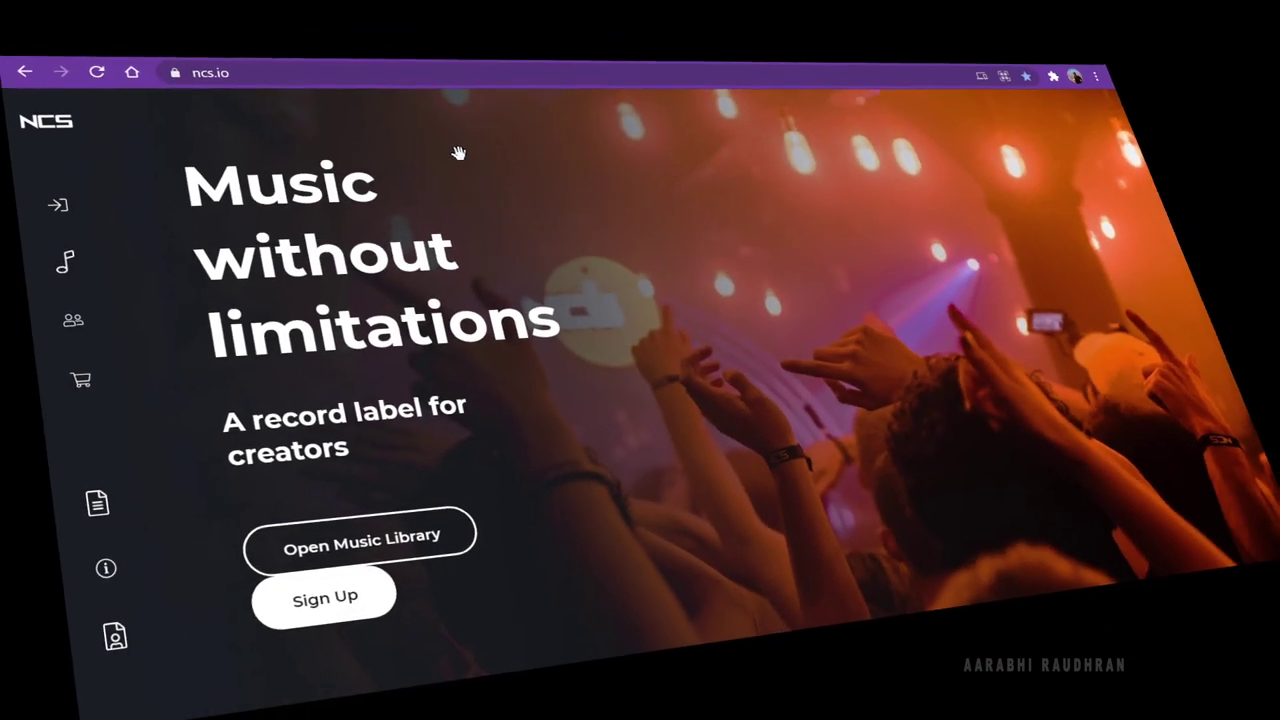
# Expand the NCS homepage navigation menu on ncs.io
pyautogui.moveTo(85, 372)
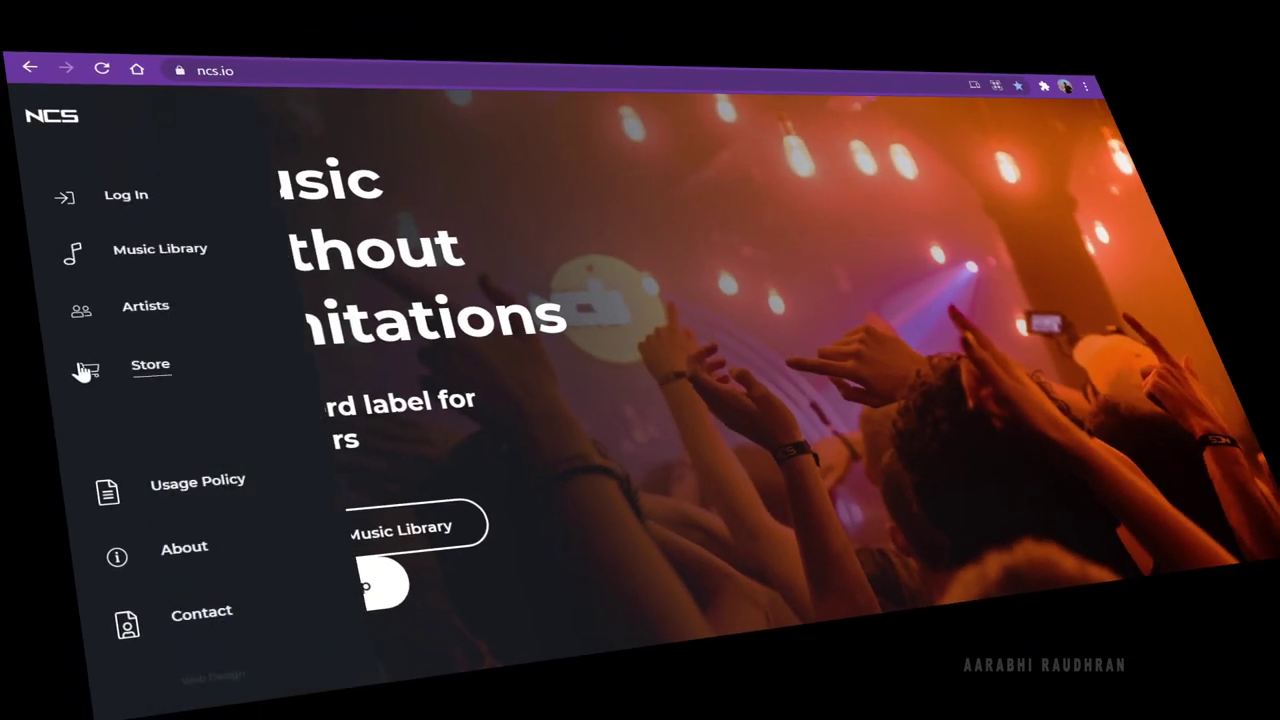